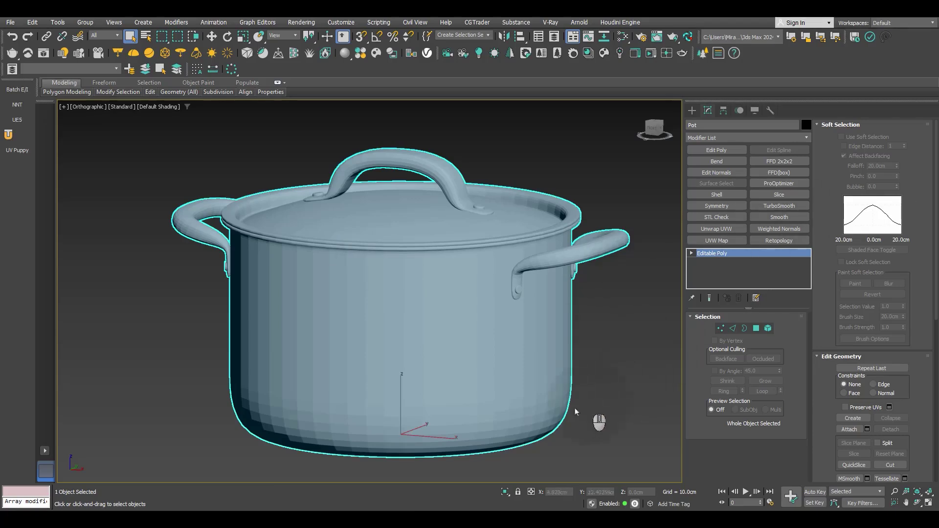
- Examine the shading of the pot's wall, rounded lower edge and underside
scroll(577, 416, "up", 4)
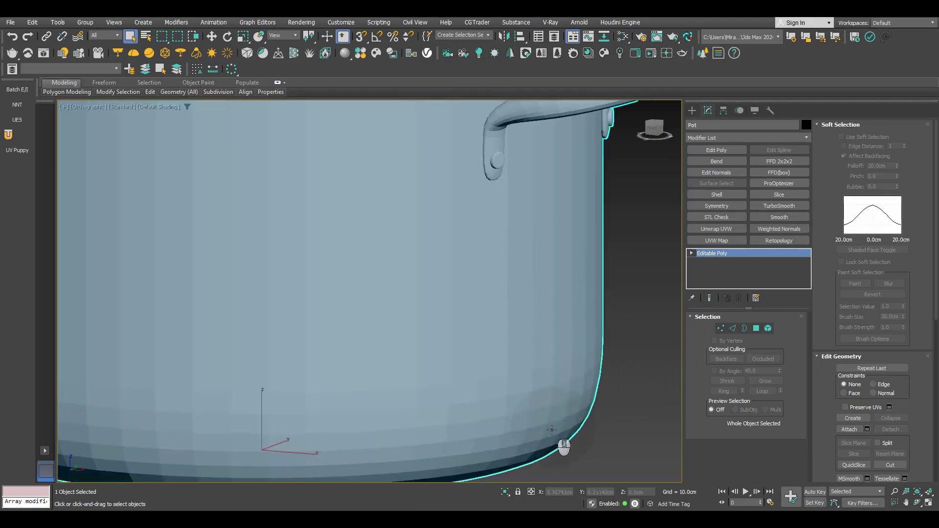
scroll(517, 338, "up", 2)
middle_click_drag(518, 338, 542, 285)
middle_click_drag(542, 284, 495, 248, "alt")
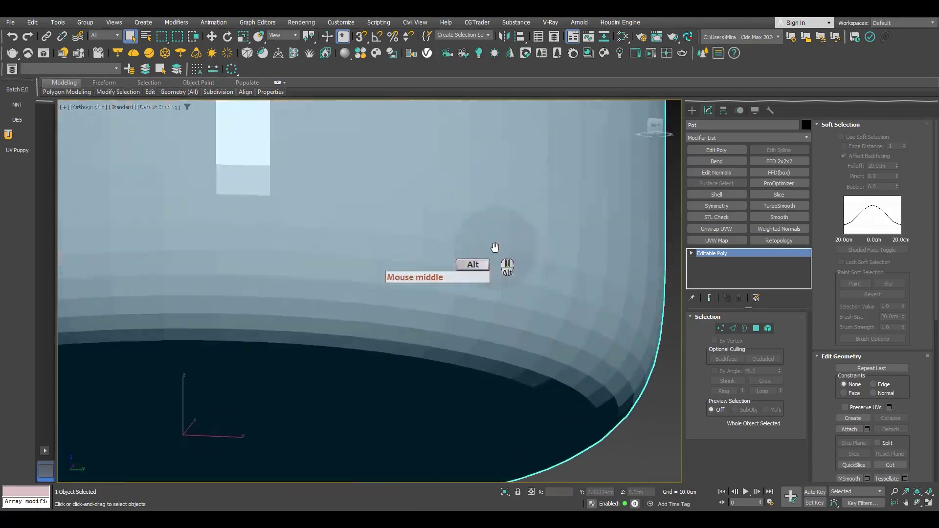
middle_click_drag(569, 260, 578, 382, "alt")
scroll(583, 288, "down", 5)
middle_click_drag(578, 382, 653, 324, "alt")
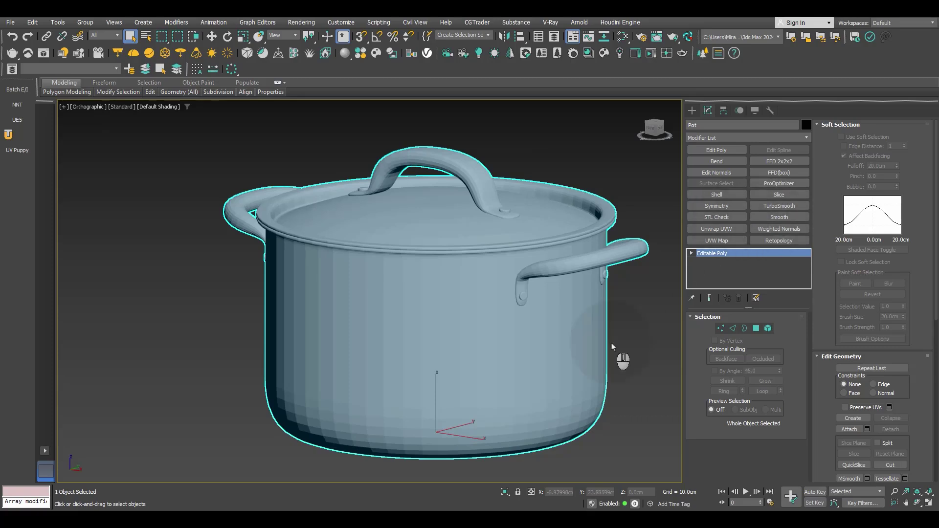
- Apply a Weighted Normals modifier to the pot and convert it to an editable poly
left_click(784, 229)
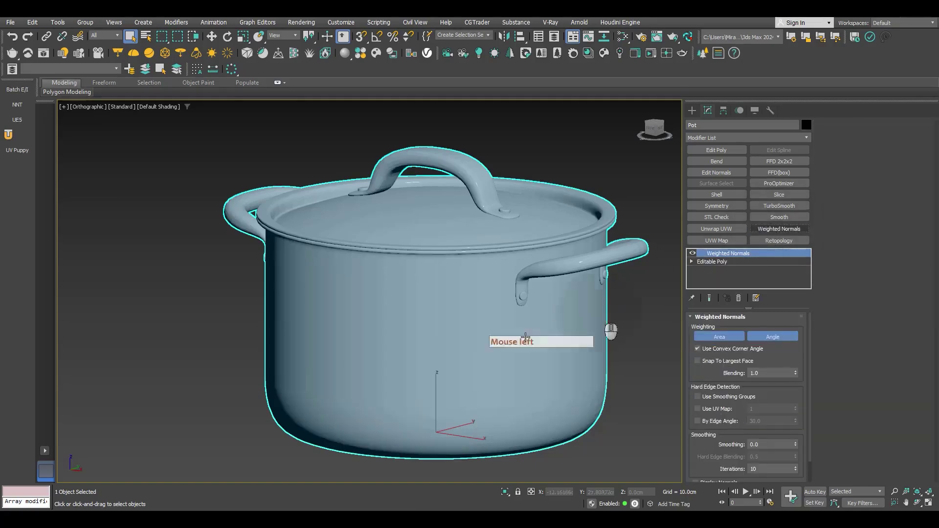
middle_click_drag(426, 377, 447, 226, "alt")
right_click(500, 238)
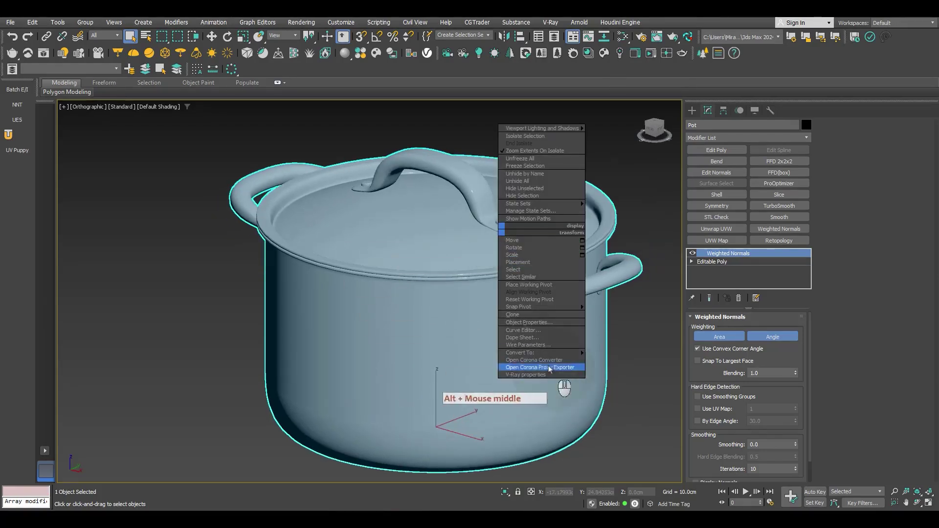
mouse_move(558, 353)
left_click(616, 362)
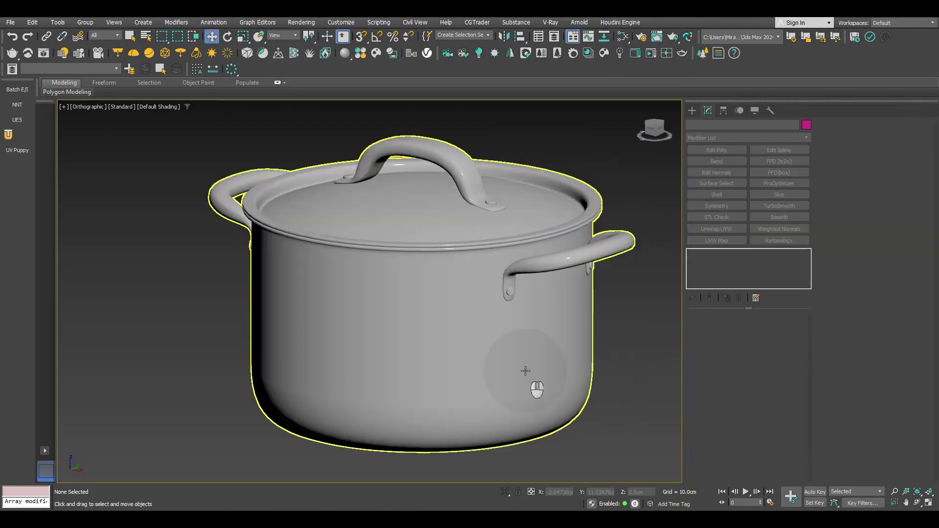
- Check the pot's position coordinates, with the pot selected only while reading them
left_click(525, 371)
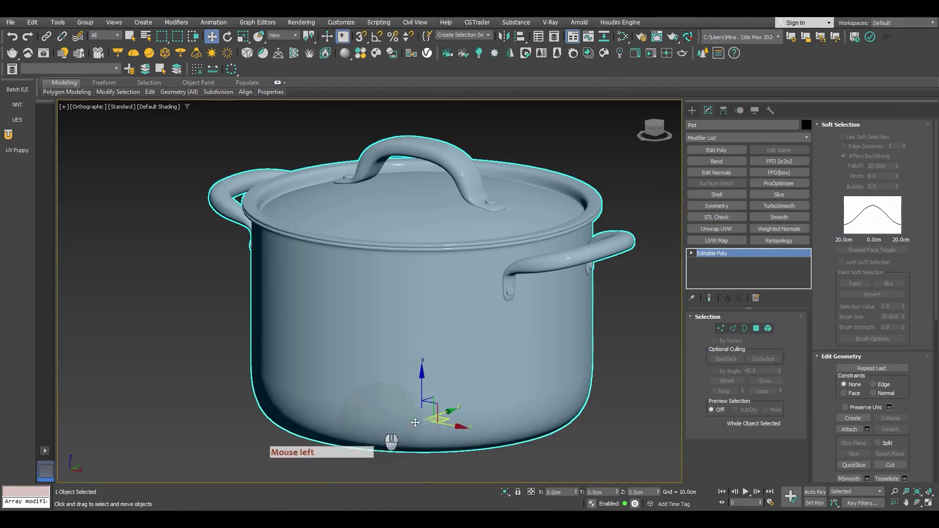
left_click(570, 491)
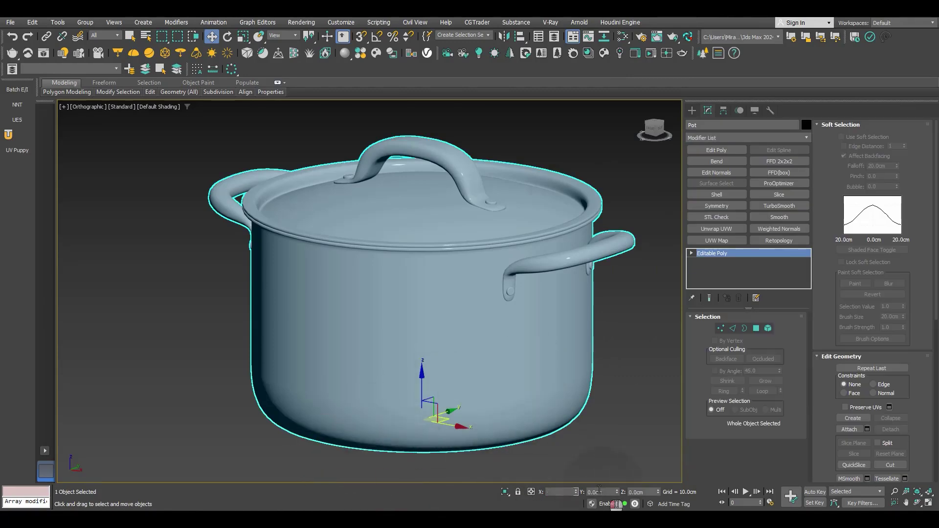
left_click(642, 492)
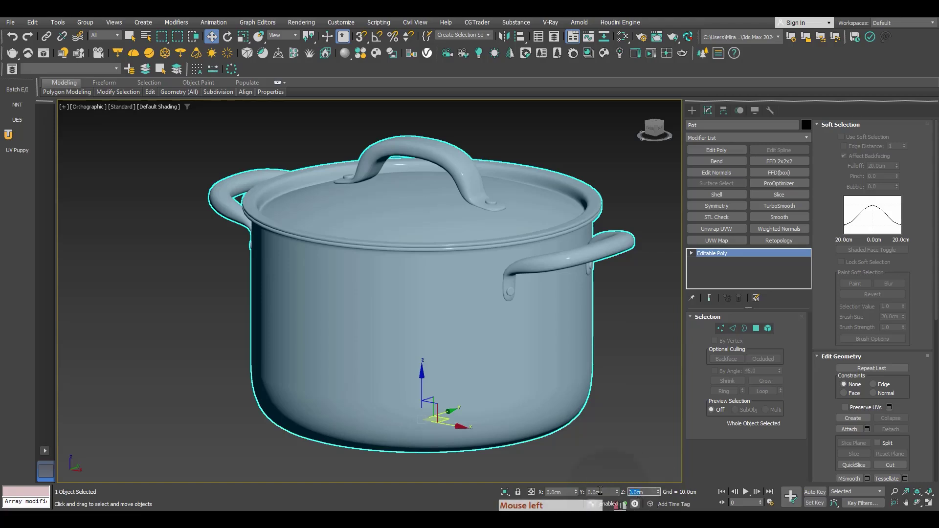
left_click(626, 413)
middle_click_drag(572, 342, 522, 325)
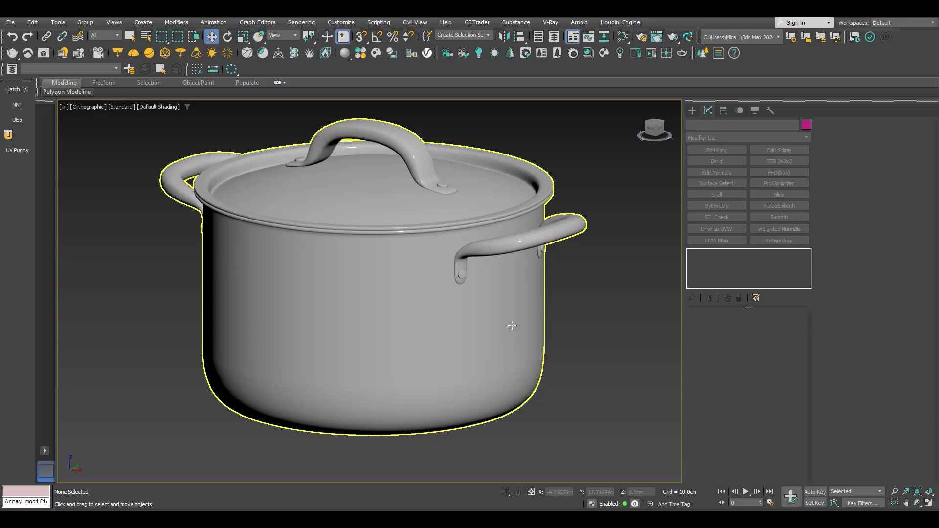
left_click(569, 342)
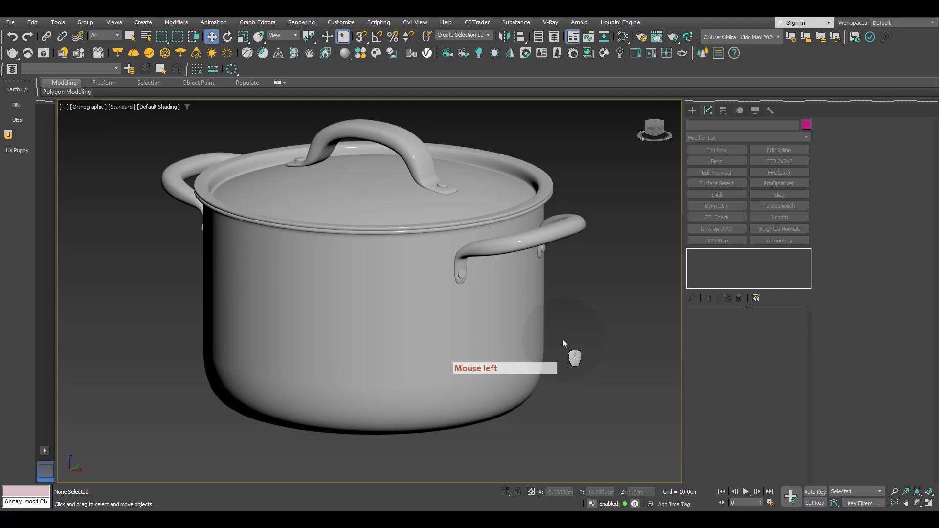
middle_click_drag(563, 340, 574, 348)
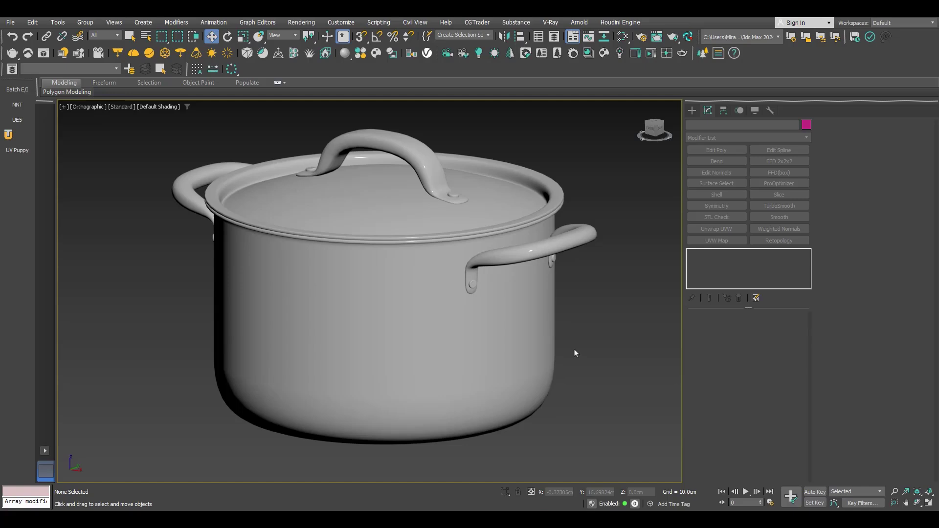
- Export only the selected pot as an FBX file, keeping the current geometry options
left_click(311, 238)
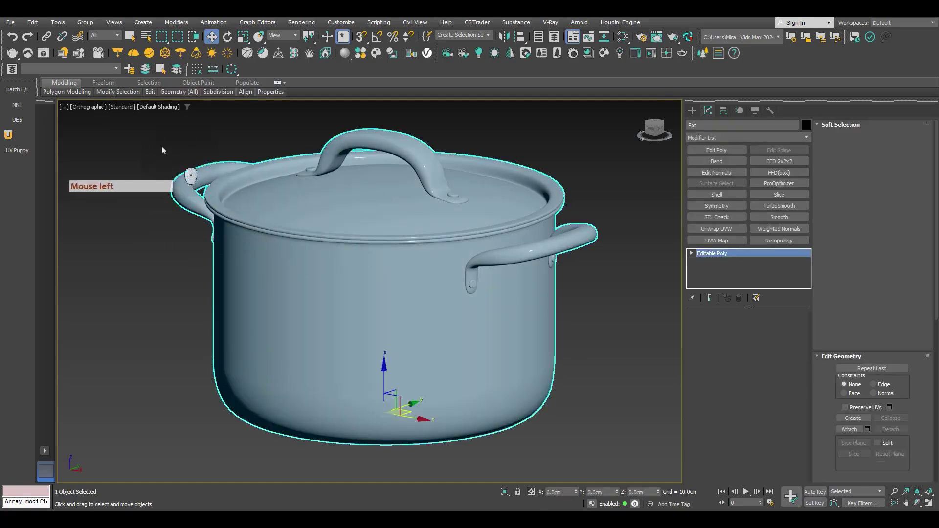
left_click(11, 22)
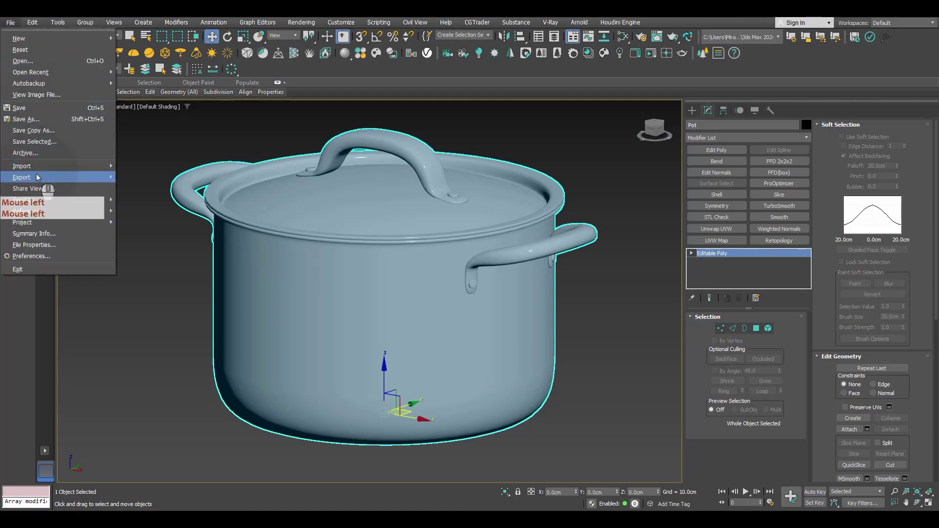
mouse_move(37, 178)
left_click(169, 190)
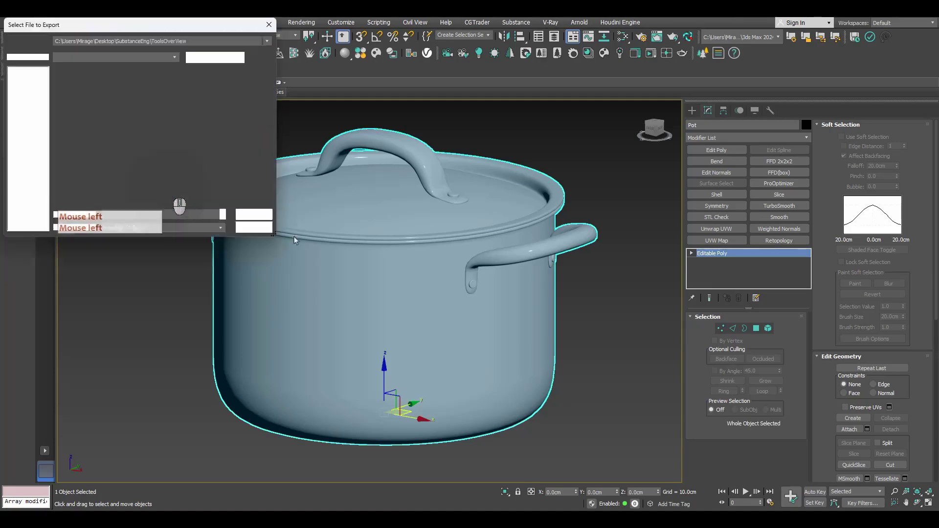
key("Return")
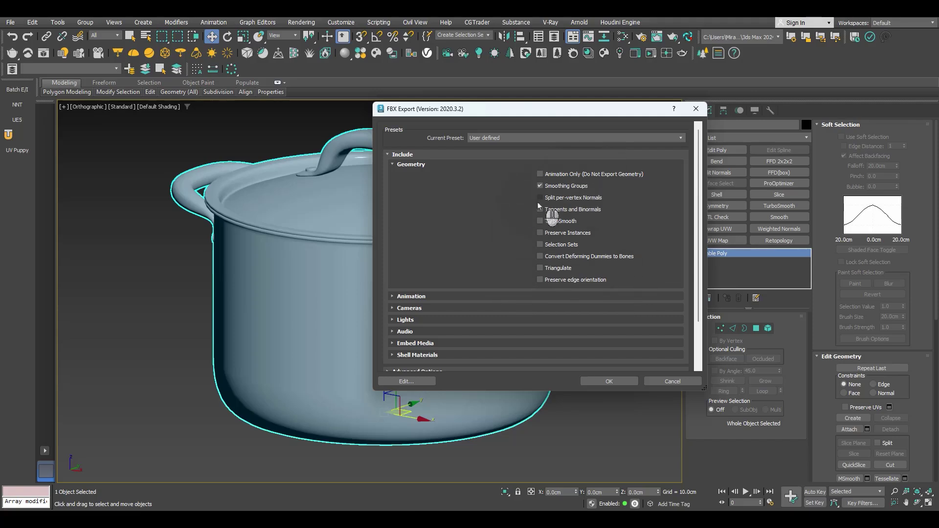
left_click(602, 385)
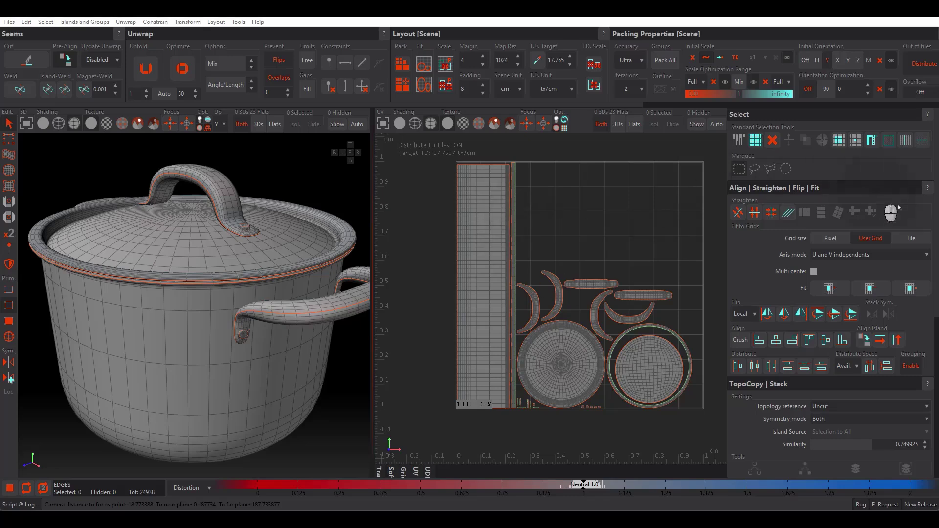
- Draw a rectangular annotation around the whole UV tile
left_click(886, 216)
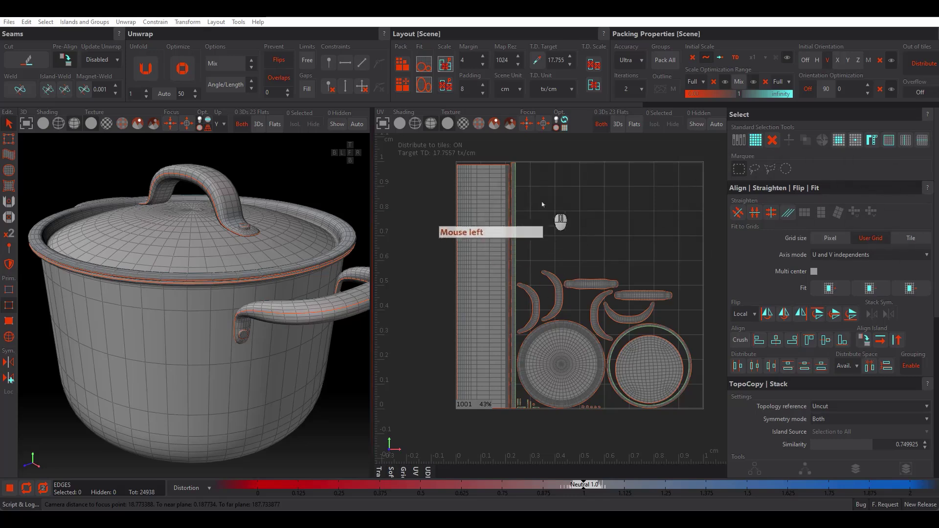
left_click_drag(454, 160, 707, 419)
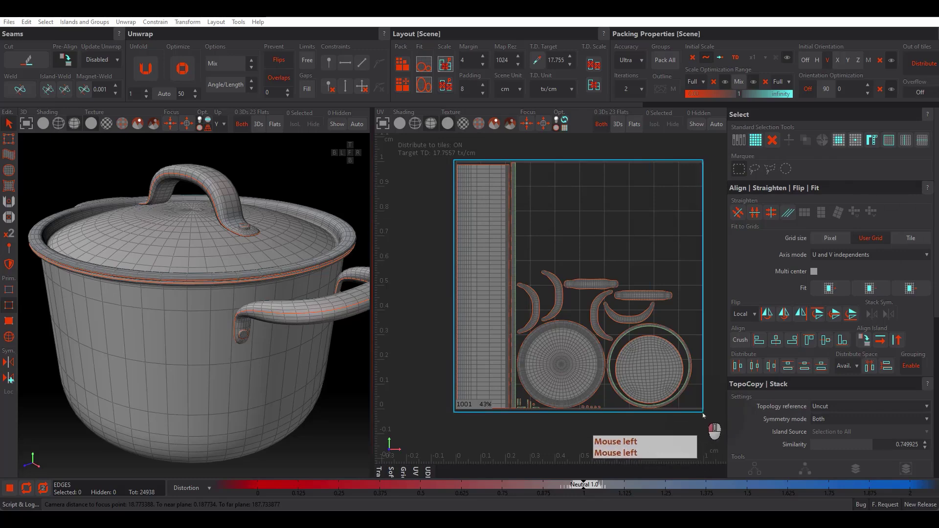
left_click(439, 413)
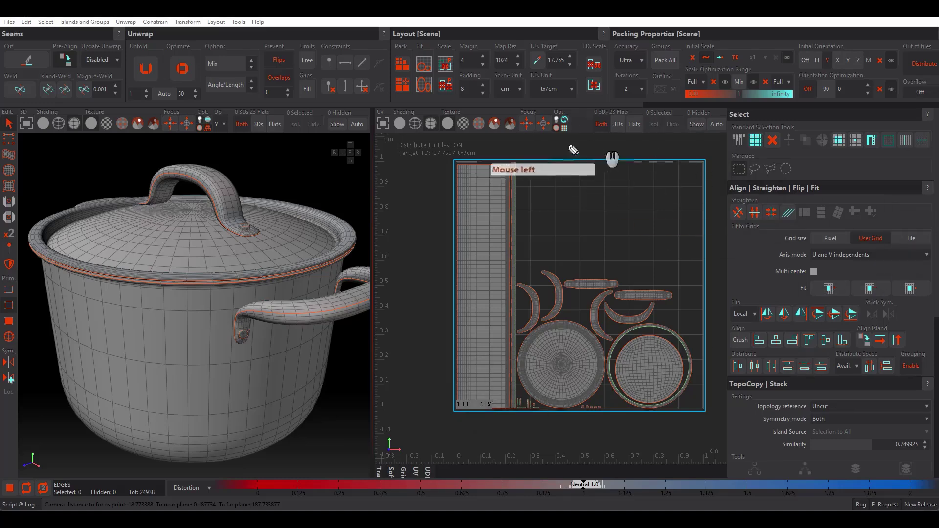
- Handwrite the labels 2D beside the UV tile, 3D beside the pot, and an underlined UV above the tile
mouse_move(401, 173)
left_mouse_down()
mouse_move(410, 170)
mouse_move(409, 183)
left_mouse_up()
left_click_drag(415, 170, 415, 170)
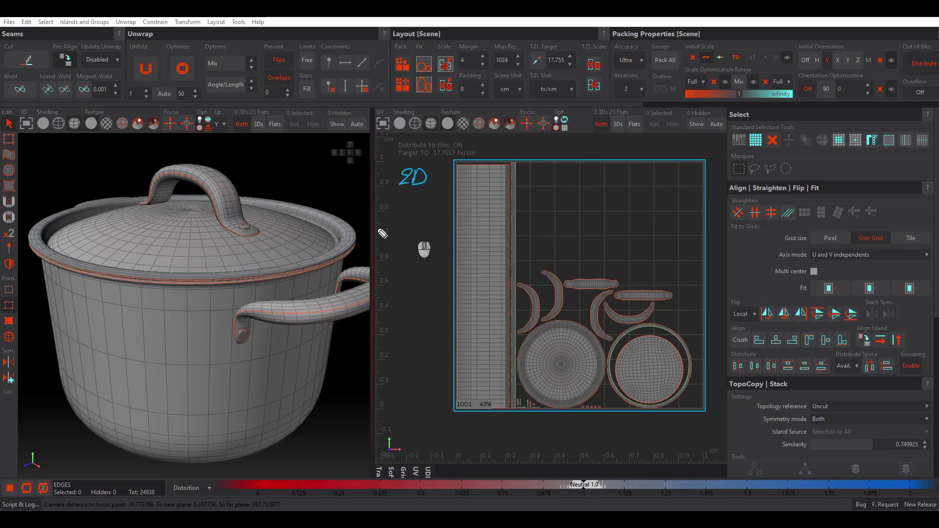
mouse_move(324, 174)
left_mouse_down()
mouse_move(327, 183)
mouse_move(338, 177)
left_mouse_up()
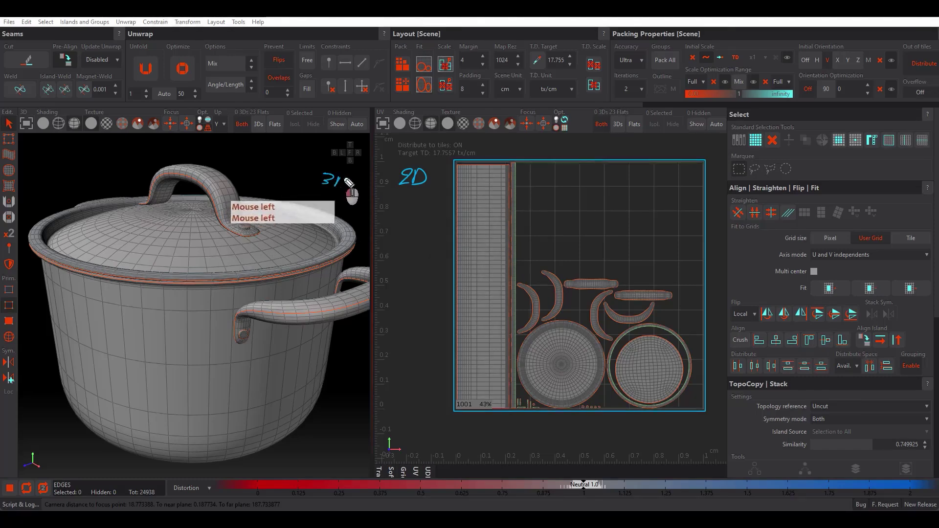
left_click_drag(500, 138, 507, 145)
left_click_drag(508, 138, 513, 137)
left_click_drag(490, 152, 517, 151)
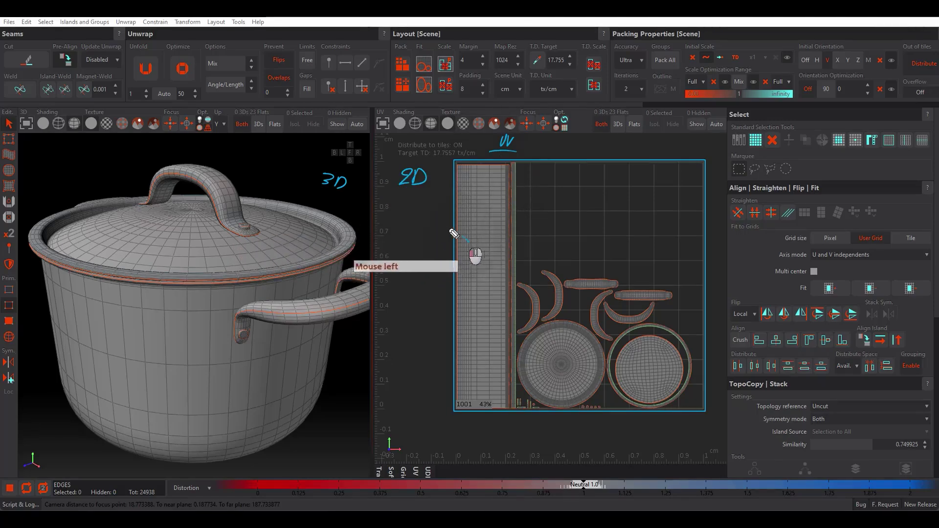
- Draw a curved double-headed arrow linking the 3D pot with the pot body's UV island
mouse_move(468, 237)
left_mouse_down()
mouse_move(351, 214)
mouse_move(358, 220)
left_mouse_up()
left_click_drag(465, 234, 470, 242)
left_click_drag(471, 241, 463, 243)
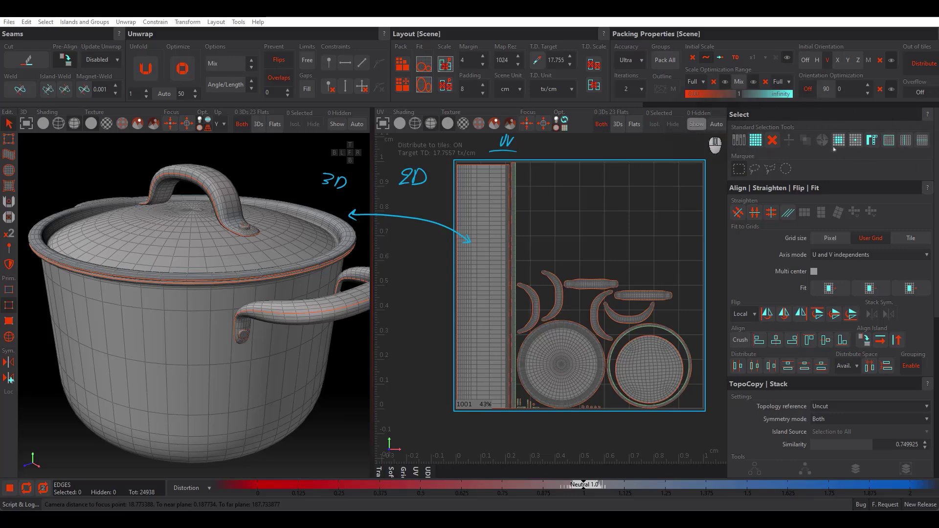
- Select the pot body's UV island in island selection mode and unfold it
left_click(484, 244)
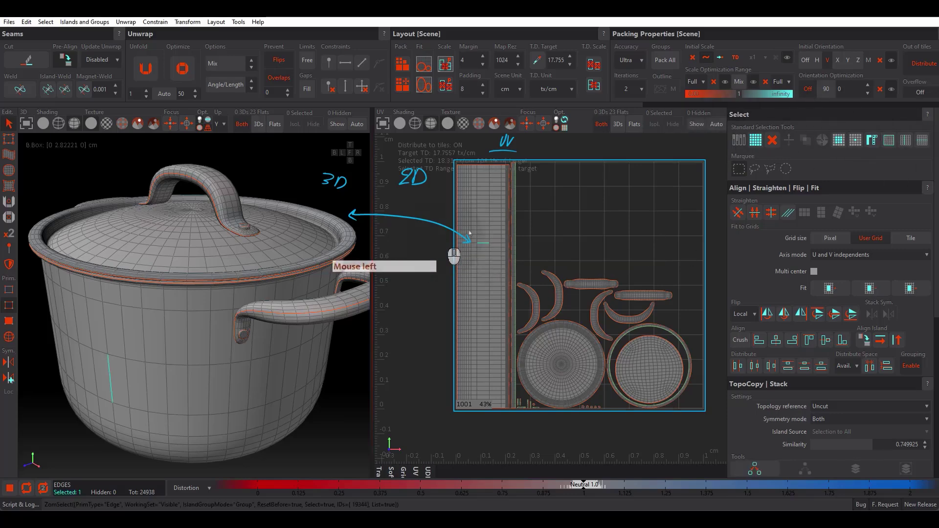
key("F4")
left_click(490, 271)
key("u")
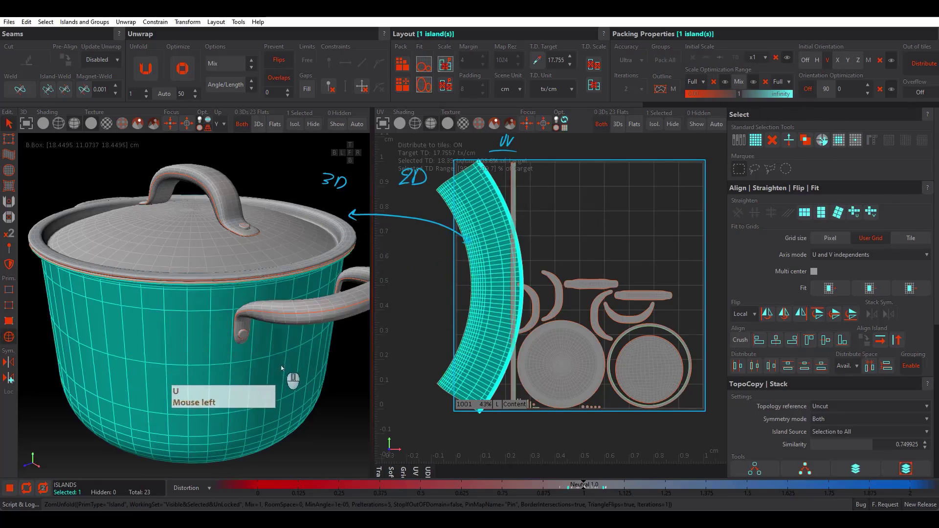
- Display the checker texture on the 3D pot and inspect the pattern around its body
left_click_drag(343, 360, 367, 310, "alt")
right_click_drag(367, 309, 298, 223, "alt")
right_click_drag(268, 309, 308, 376, "alt")
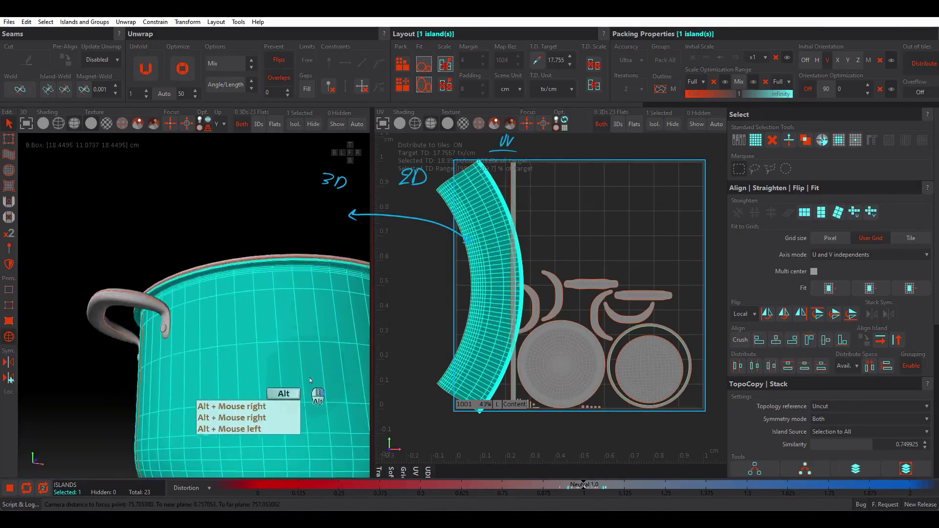
middle_click_drag(311, 380, 240, 314, "alt")
left_click_drag(240, 314, 265, 337, "alt")
left_click(107, 124)
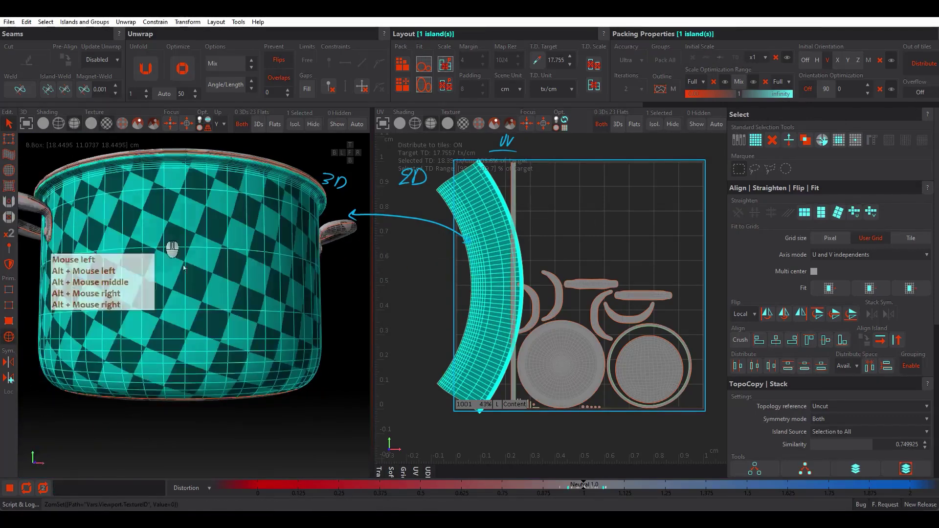
left_click_drag(162, 235, 203, 274, "alt")
right_click_drag(203, 274, 411, 266, "alt")
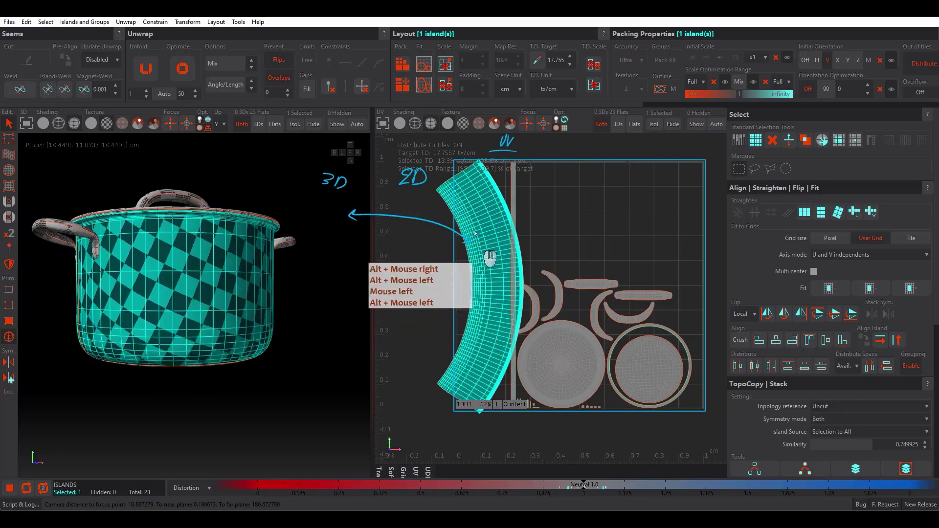
- Straighten the pot body's UV island with Verticalize, deselect it, and inspect the checker pattern on the pot
left_click(821, 215)
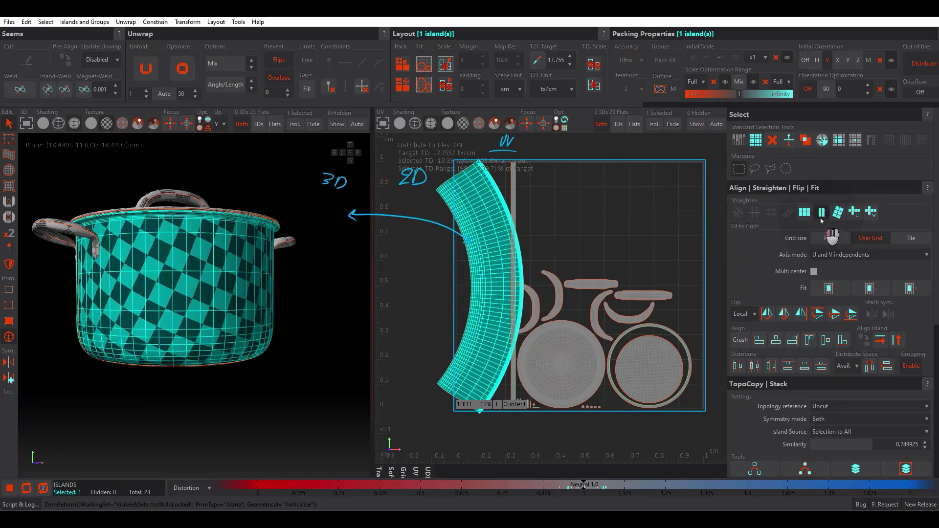
left_click(623, 230)
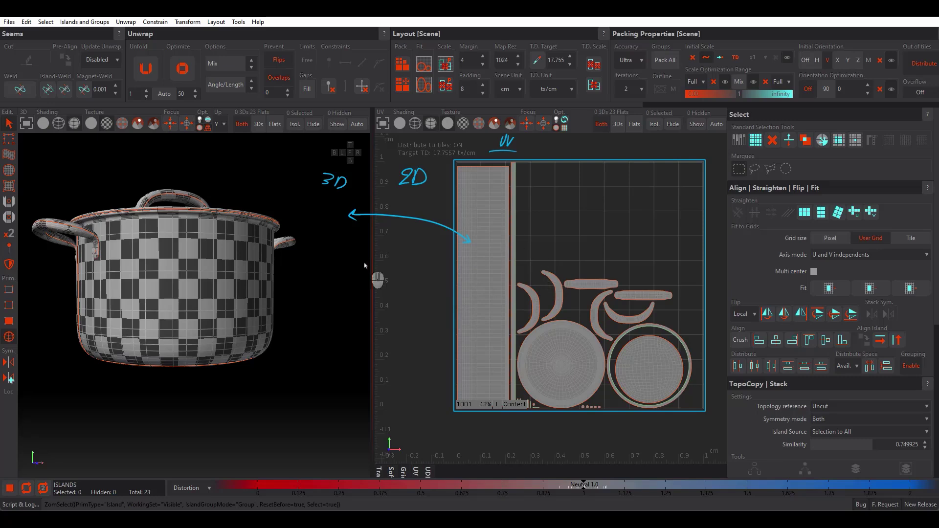
scroll(242, 337, "up", 2)
left_click_drag(242, 337, 206, 323, "alt")
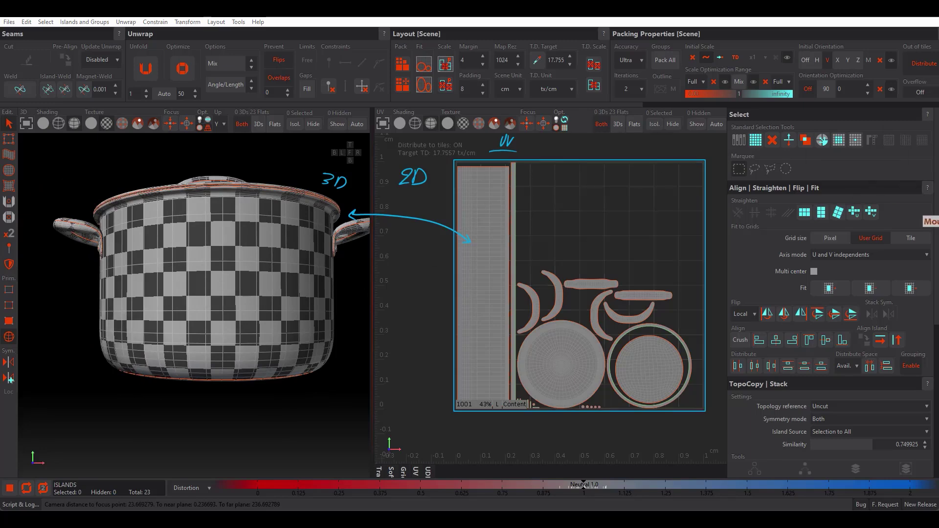
- Annotate an arrow from UV to an underlined "Packing" and mark the empty UV area with a hatched box
left_click_drag(518, 145, 539, 148)
mouse_move(552, 138)
left_mouse_down()
mouse_move(552, 150)
mouse_move(601, 156)
left_mouse_up()
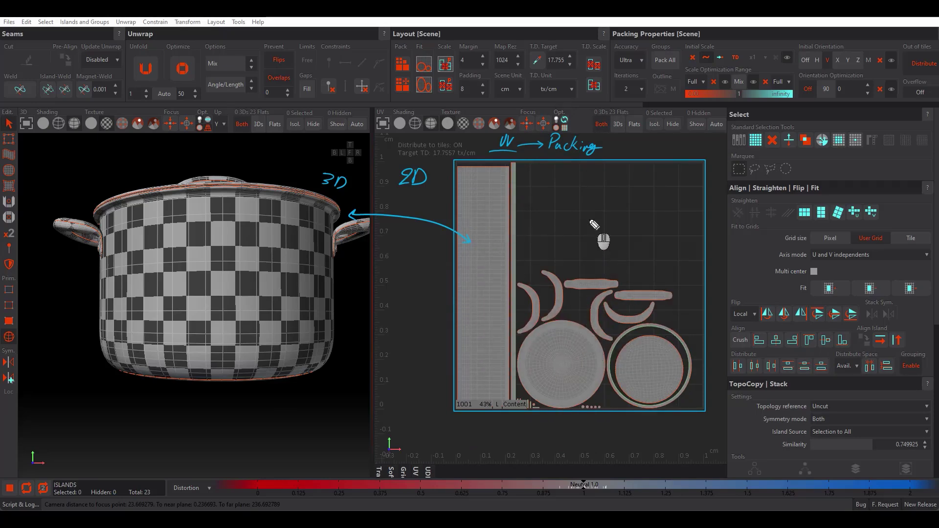
left_click_drag(601, 163, 556, 154)
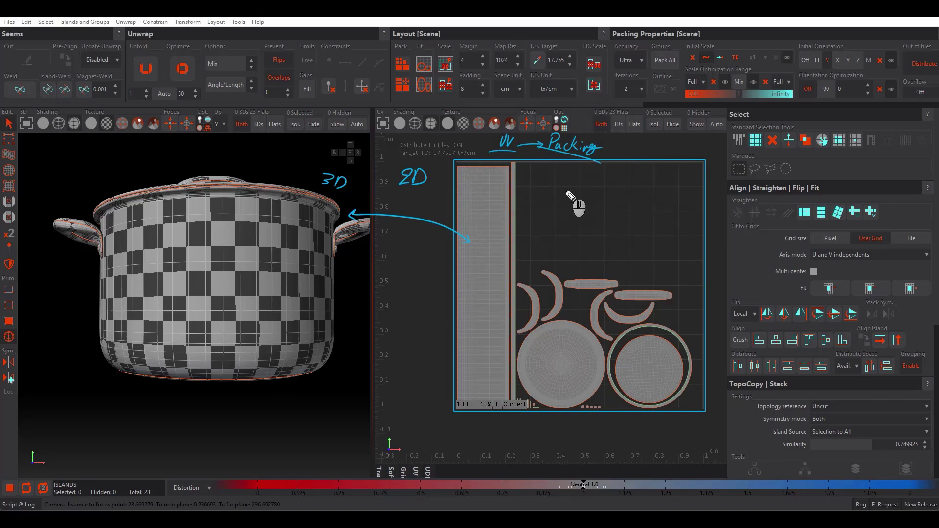
mouse_move(529, 168)
left_mouse_down()
mouse_move(525, 258)
mouse_move(651, 264)
mouse_move(695, 252)
mouse_move(657, 181)
mouse_move(527, 166)
mouse_move(527, 189)
mouse_move(550, 213)
mouse_move(655, 234)
mouse_move(657, 248)
left_mouse_up()
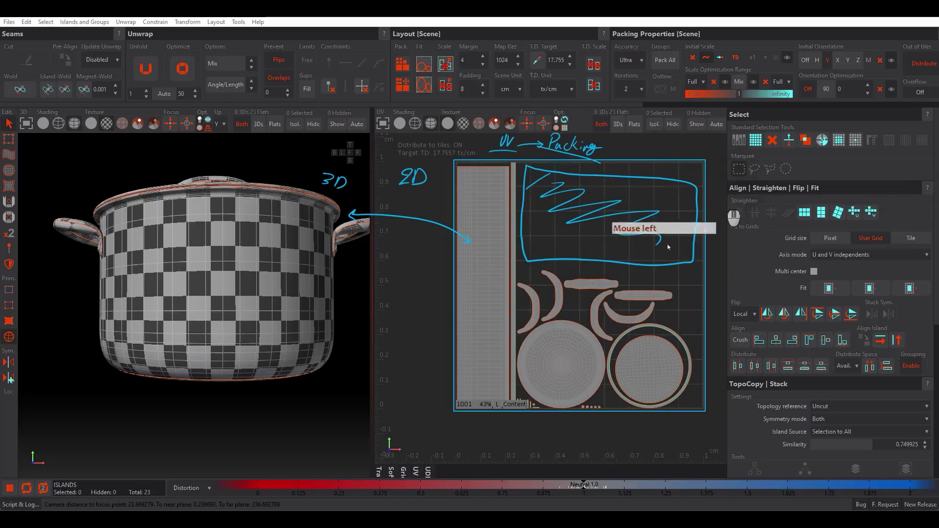
- Clear the annotations and cut the pot body's UV island and the adjacent narrow strip along a crosswise edge loop near their middles
left_click(938, 273)
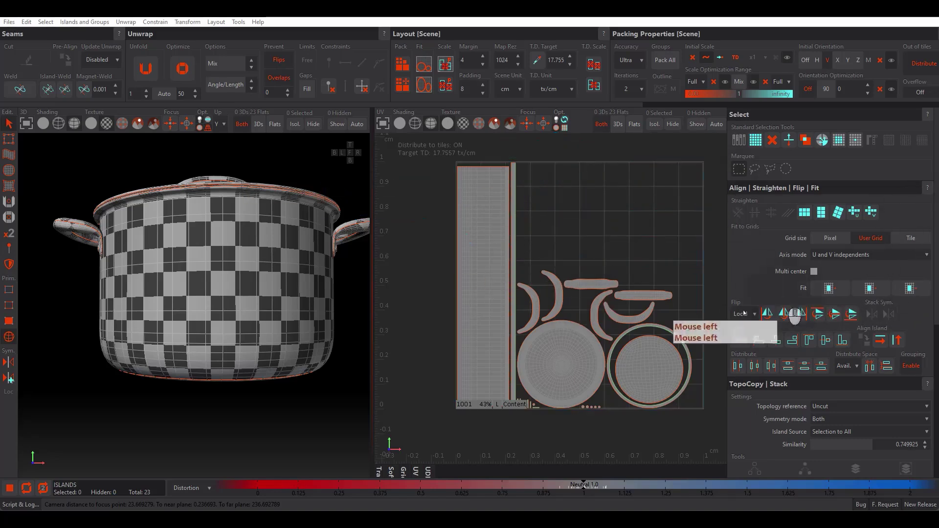
key("F2")
scroll(485, 286, "up", 5)
double_click(487, 286)
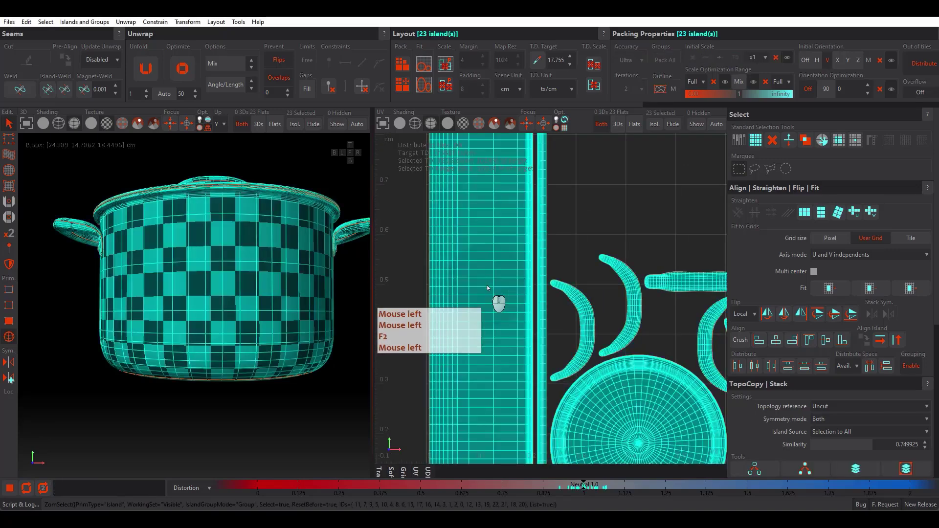
key("F2")
scroll(544, 283, "up", 3)
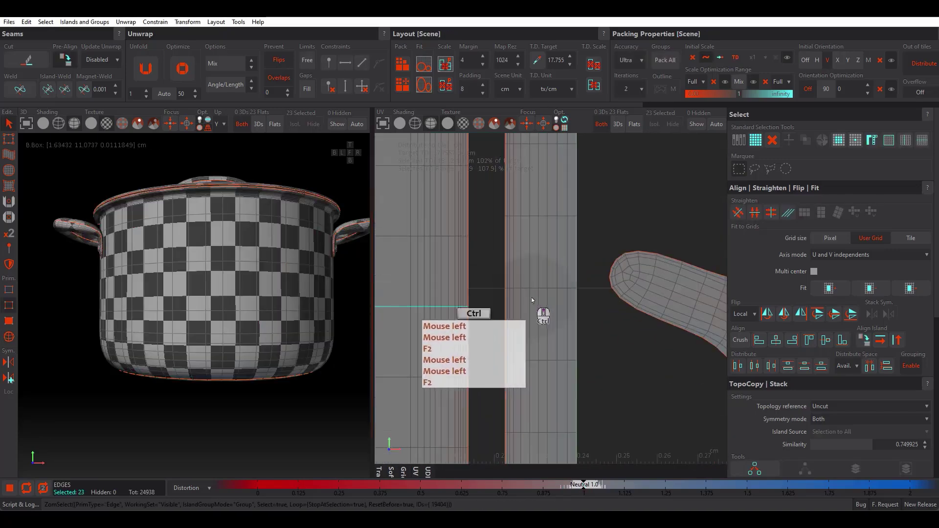
left_click(531, 290, "ctrl")
key("ctrl+z")
left_click(532, 291, "ctrl")
left_click(532, 292, "ctrl")
key("c")
- Pack all the UV islands into the UV tile
scroll(533, 292, "down", 12)
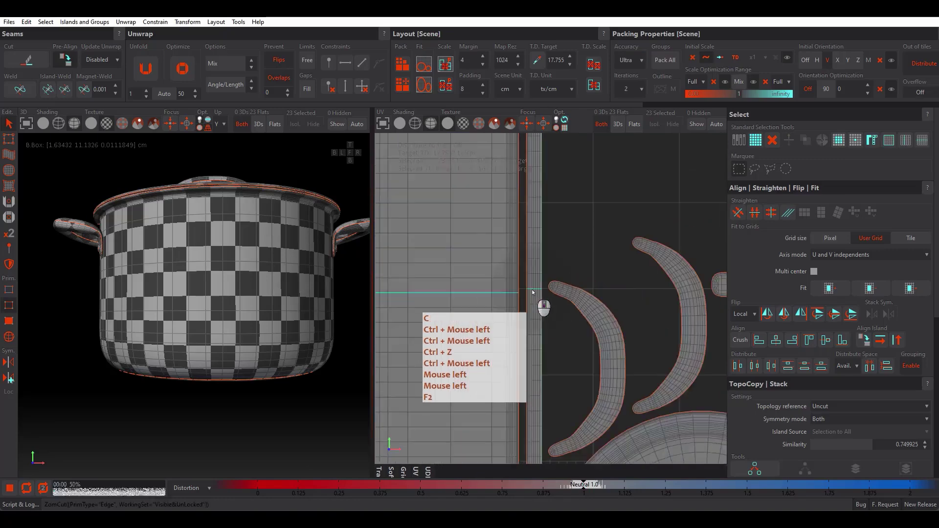
left_click(438, 284)
key("p")
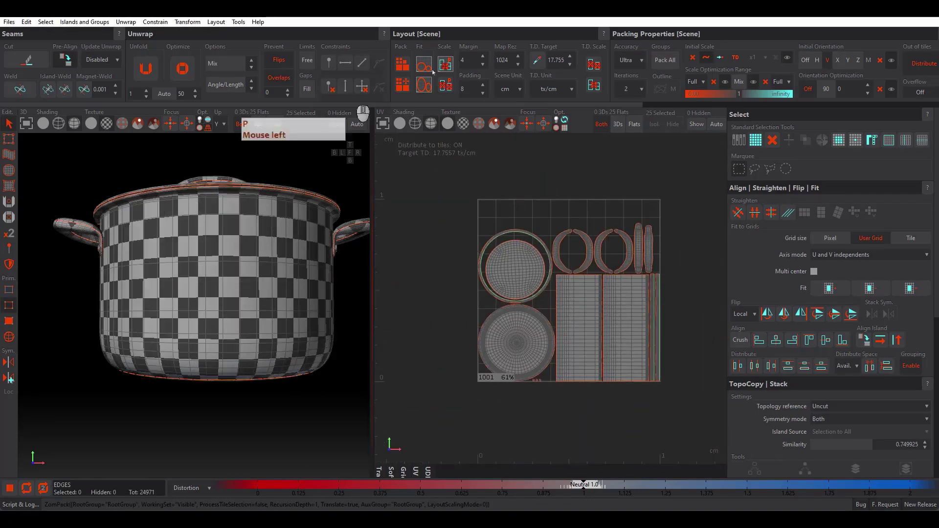
- Examine the new vertical seam on the pot's body and how the checker pattern meets across it
key("alt")
left_click_drag(292, 219, 252, 255, "alt")
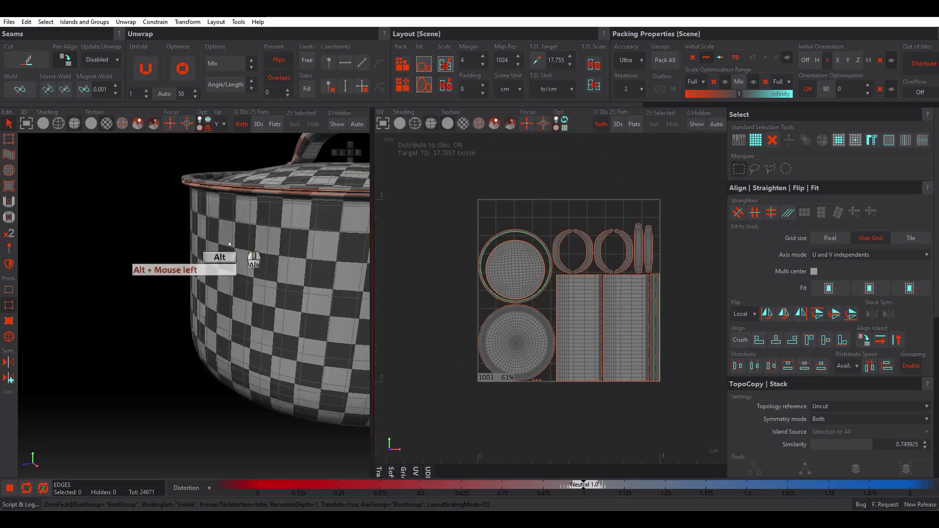
middle_click_drag(251, 256, 189, 235, "alt")
right_click_drag(189, 235, 168, 220, "alt")
left_click_drag(168, 220, 179, 196, "alt")
middle_click_drag(179, 195, 255, 202, "alt")
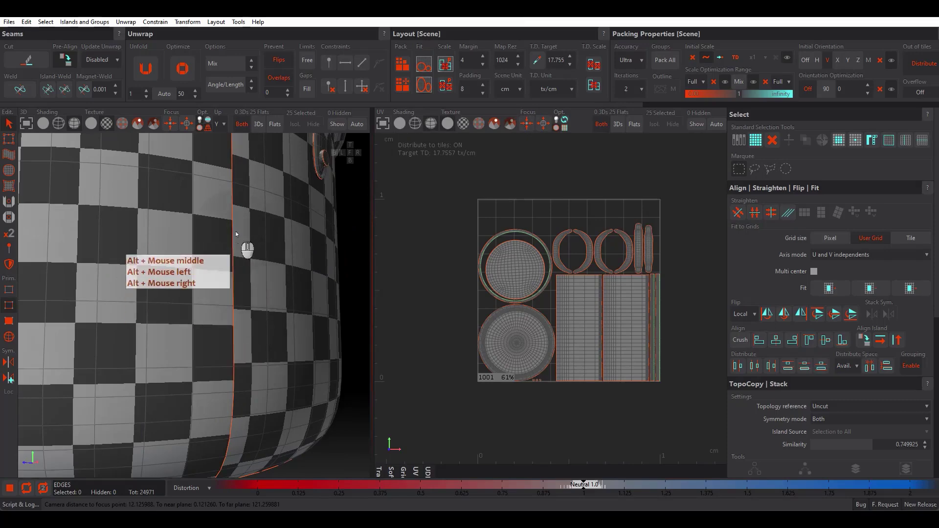
scroll(213, 217, "up", 2)
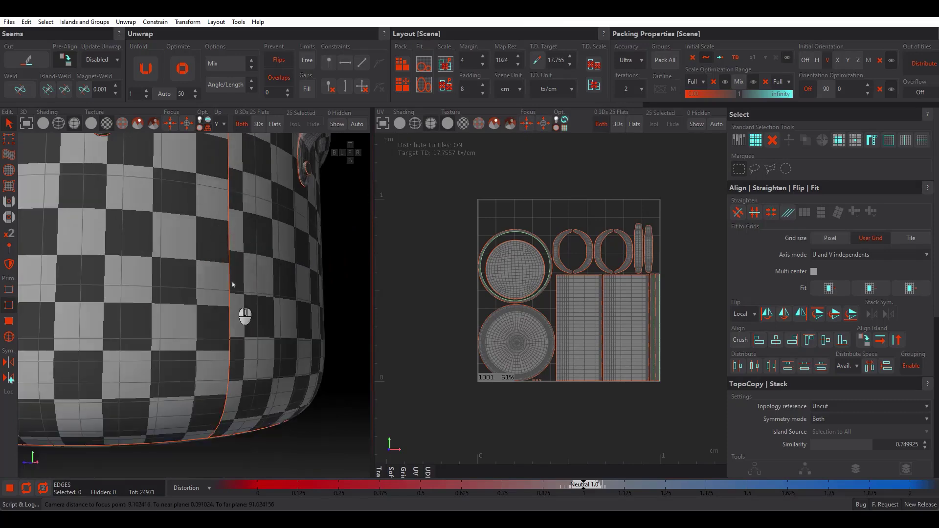
scroll(233, 284, "down", 4)
left_click_drag(234, 281, 242, 265, "alt")
right_click_drag(216, 208, 248, 271, "alt")
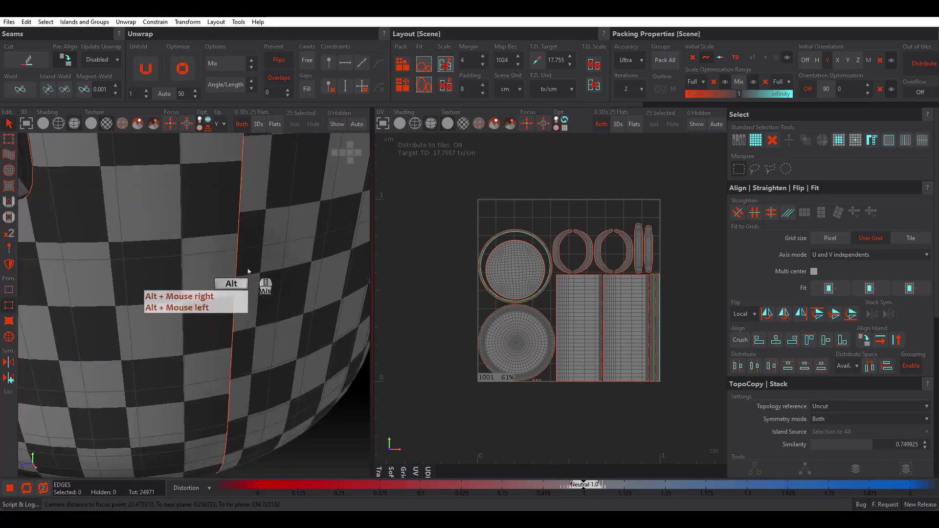
left_click_drag(248, 271, 223, 191, "alt")
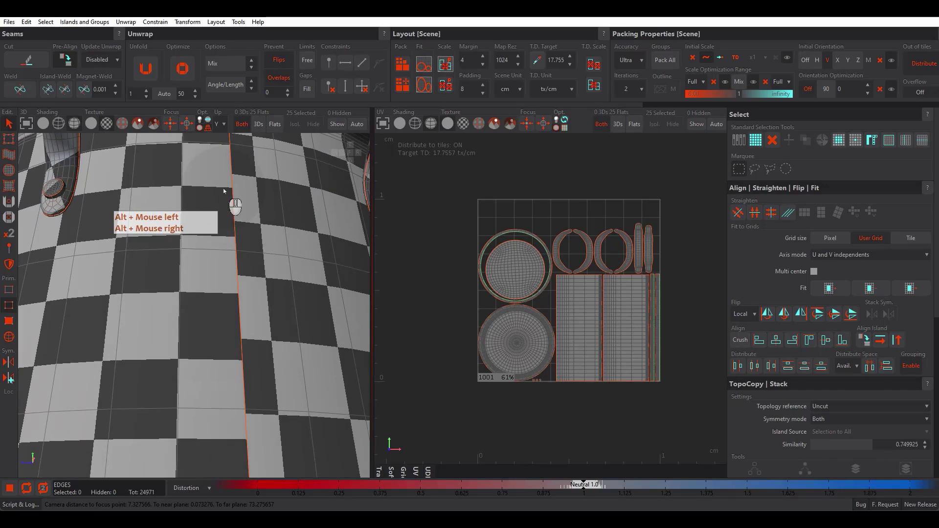
right_click_drag(187, 315, 243, 275, "alt")
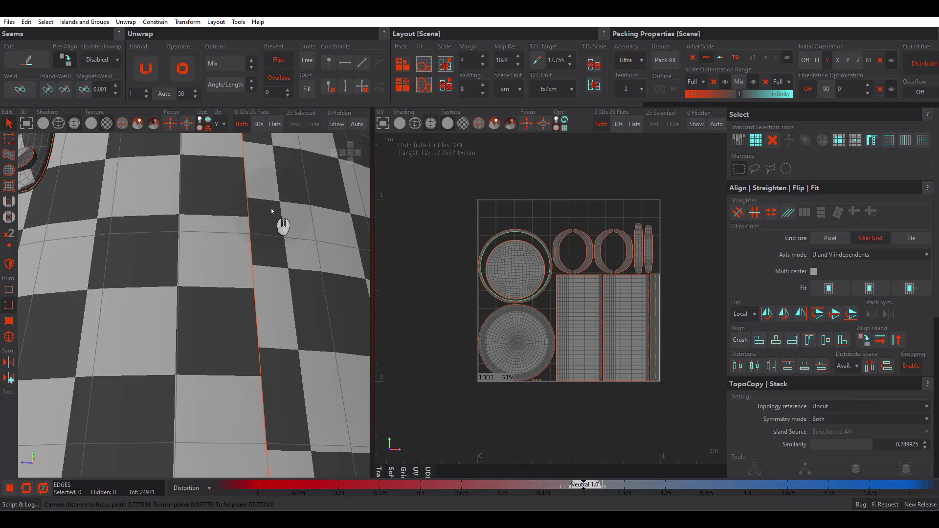
scroll(204, 278, "down", 5)
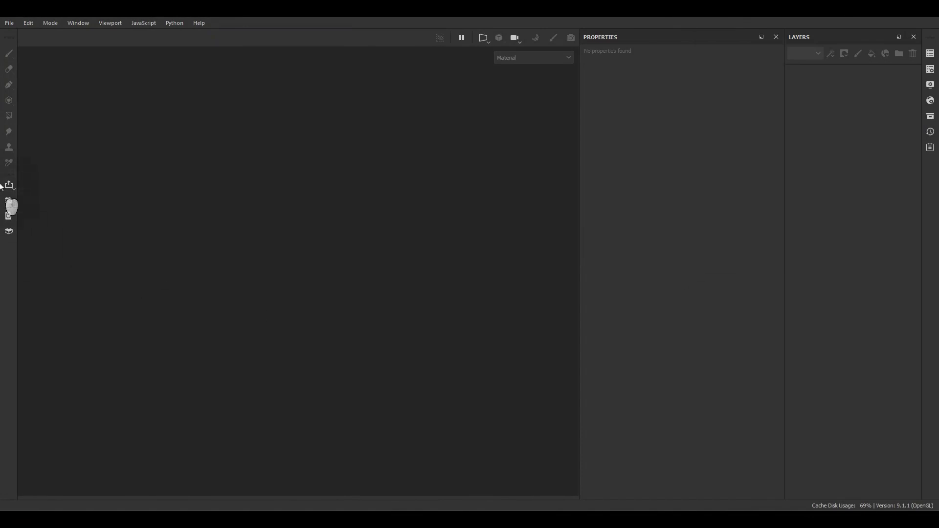
- Switch to Substance Painter and start a new project with the ASM - PBR Metallic Roughness (starter_assets) template
left_click(10, 23)
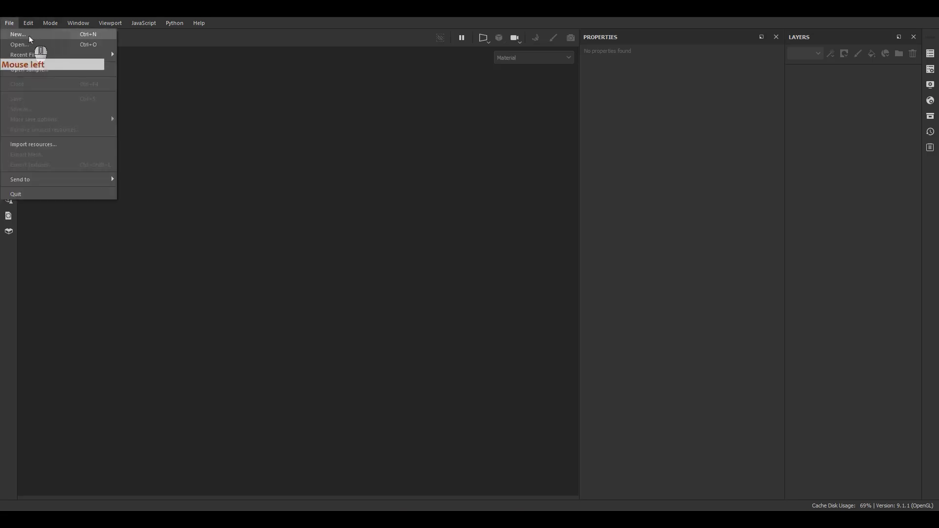
left_click(29, 38)
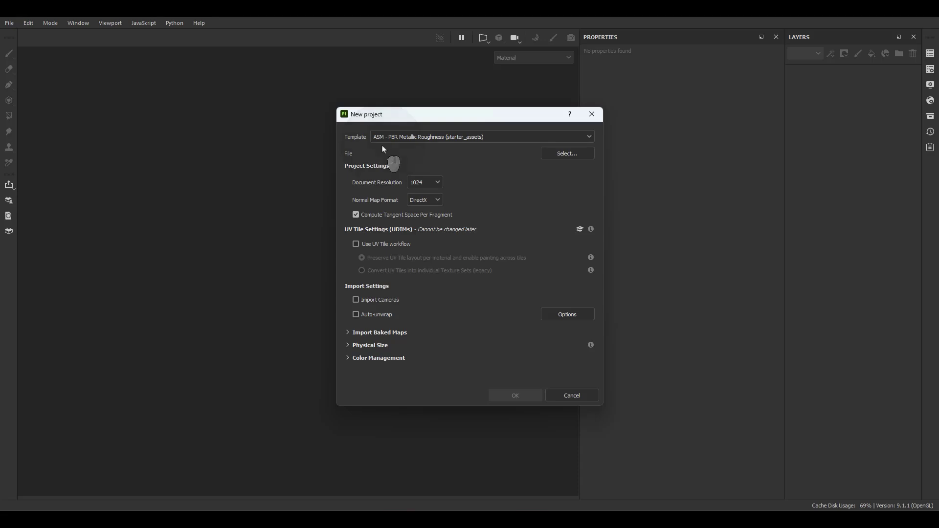
left_click(398, 139)
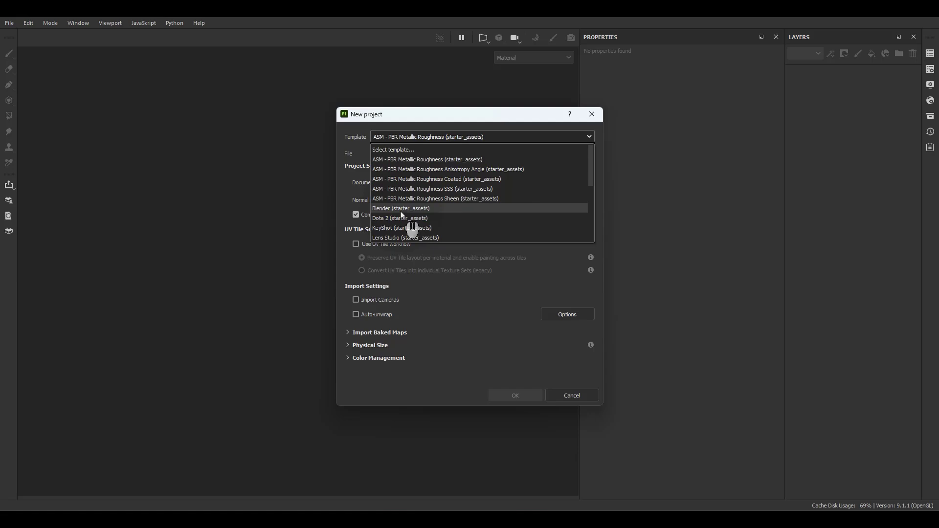
scroll(402, 215, "down", 5)
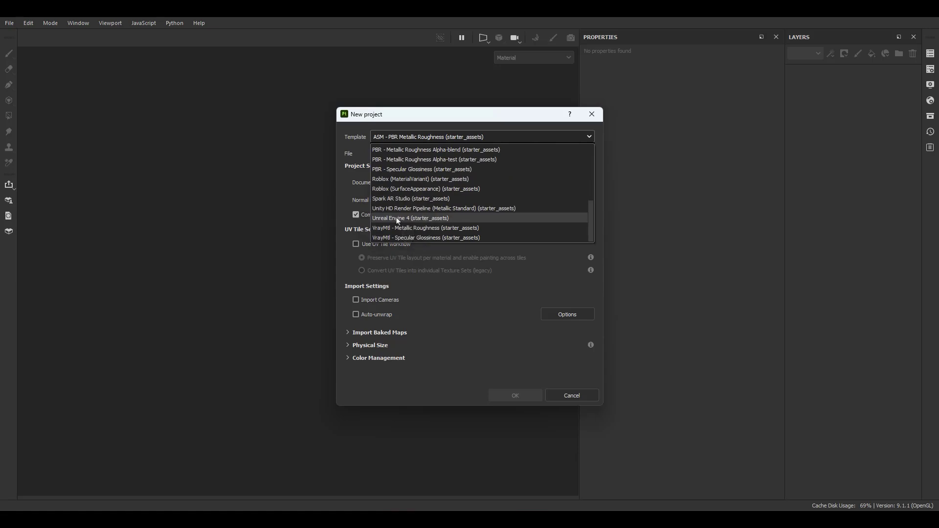
scroll(398, 221, "up", 5)
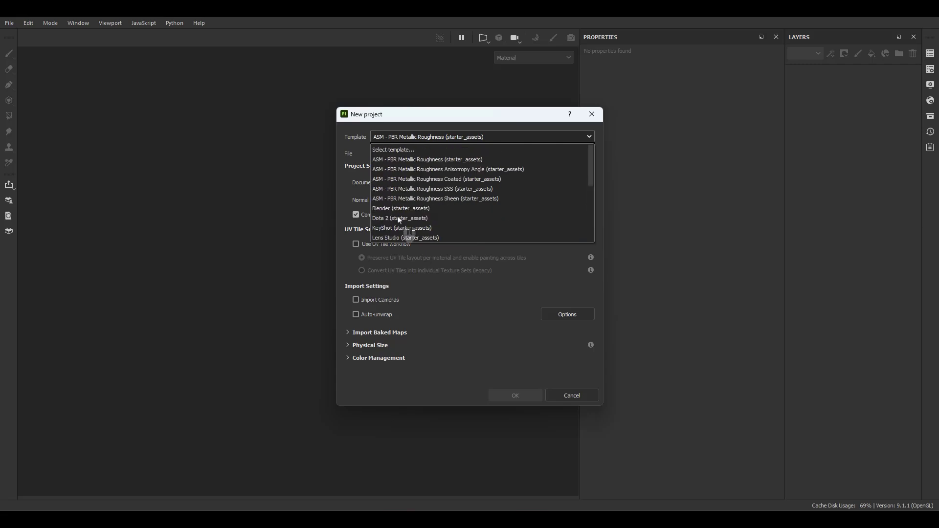
left_click(420, 162)
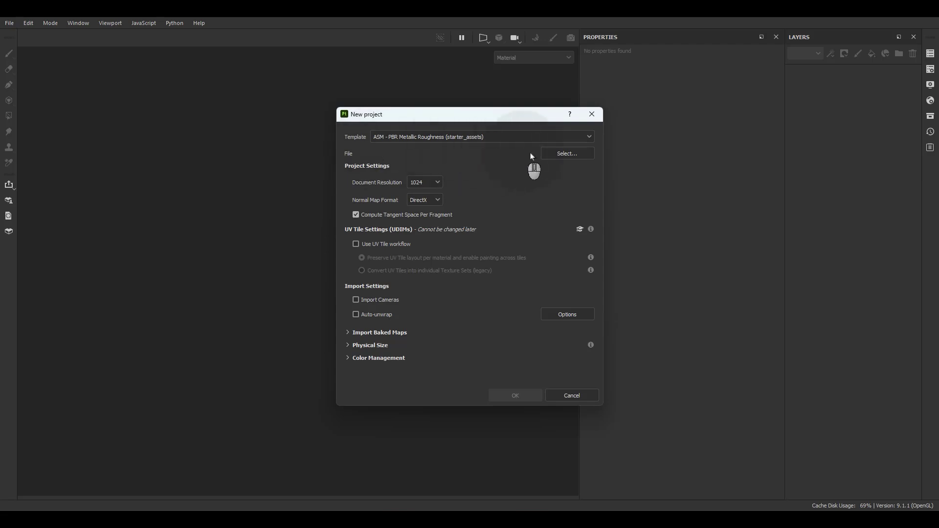
- Load Pot.fbx from the ToolsOverView folder as the project's mesh file
left_click(560, 154)
key("F9")
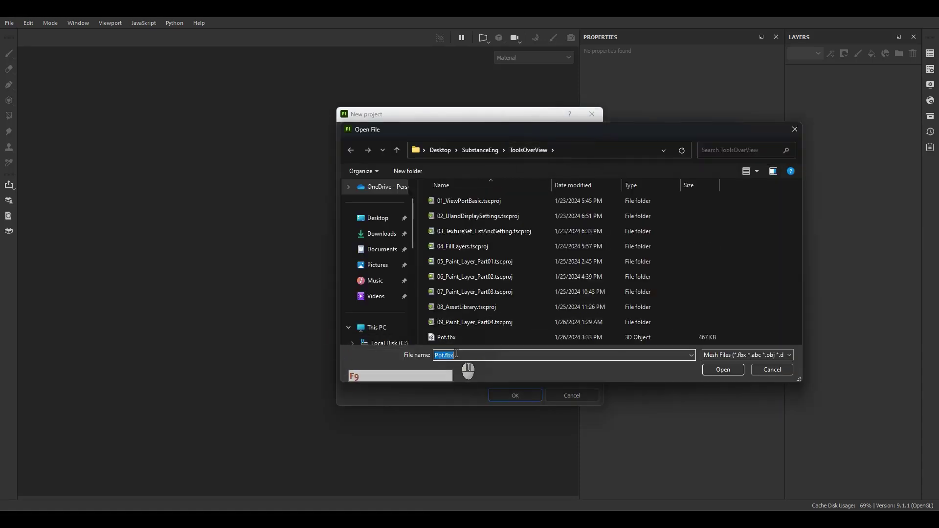
left_click(457, 336)
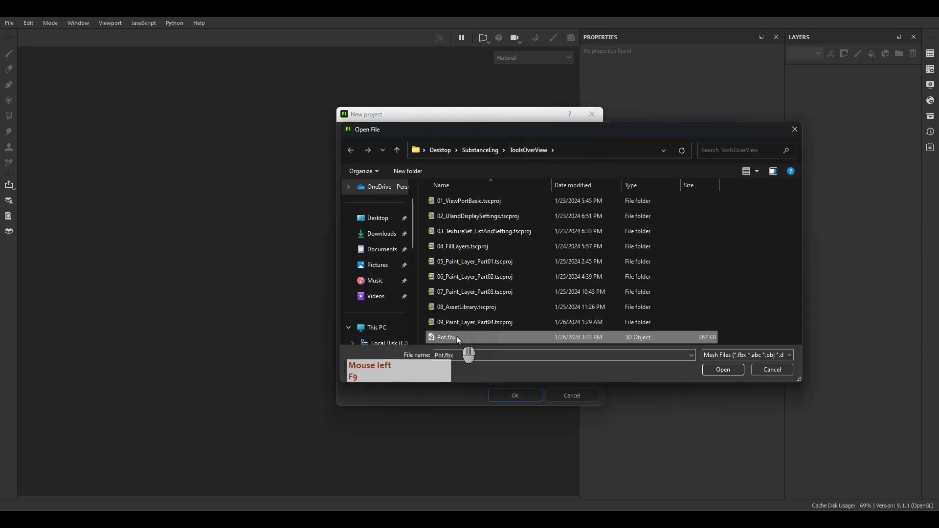
left_click(723, 370)
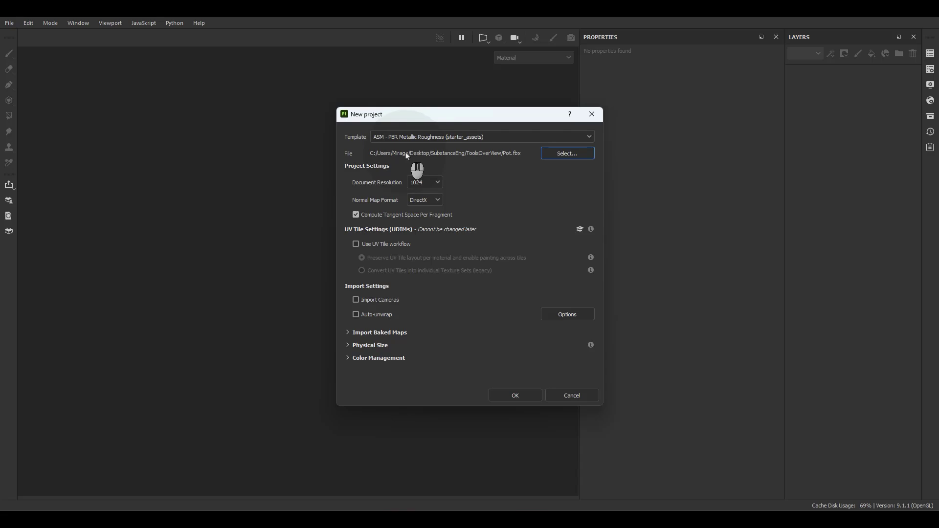
- Try the Blender (starter_assets) template and return to ASM - PBR Metallic Roughness
left_click(411, 138)
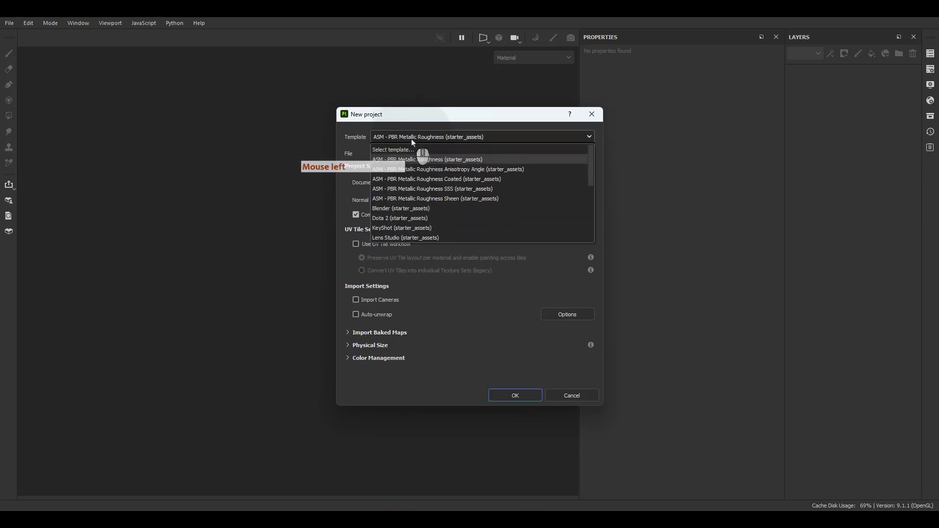
left_click(387, 213)
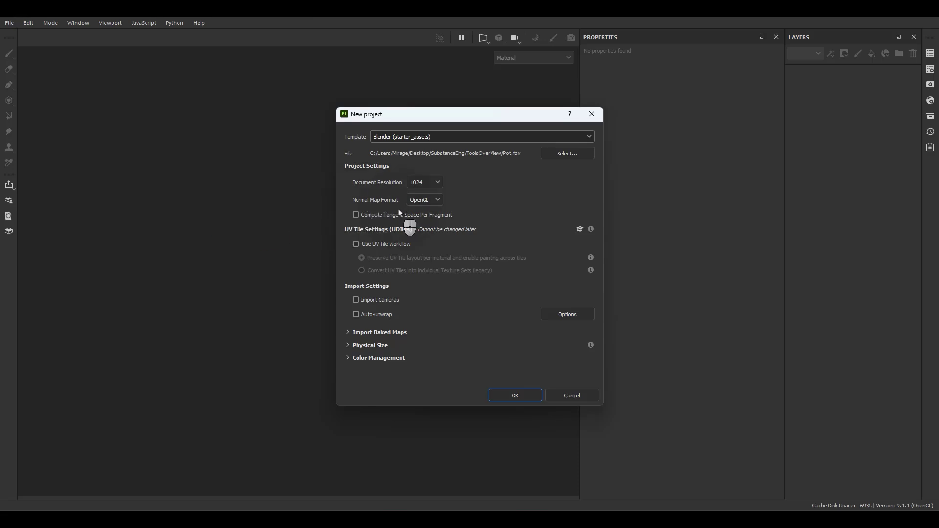
left_click(392, 140)
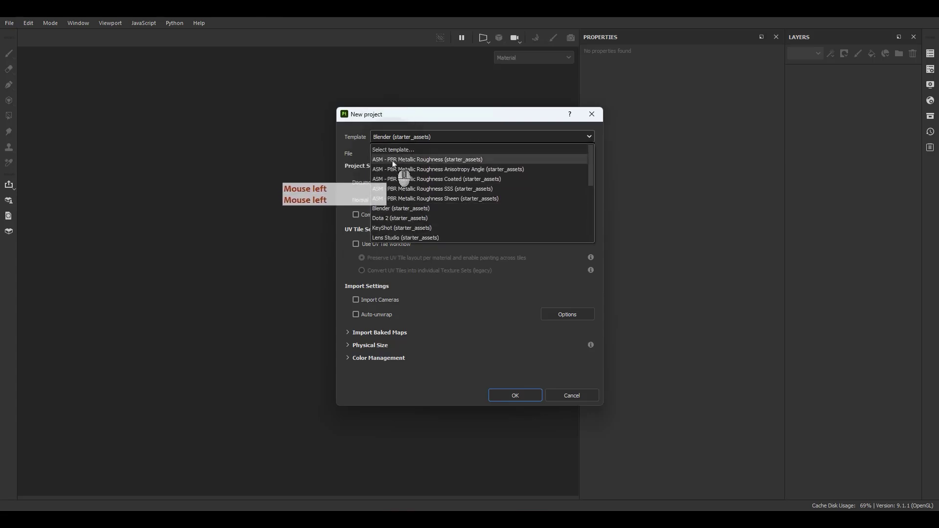
left_click(394, 180)
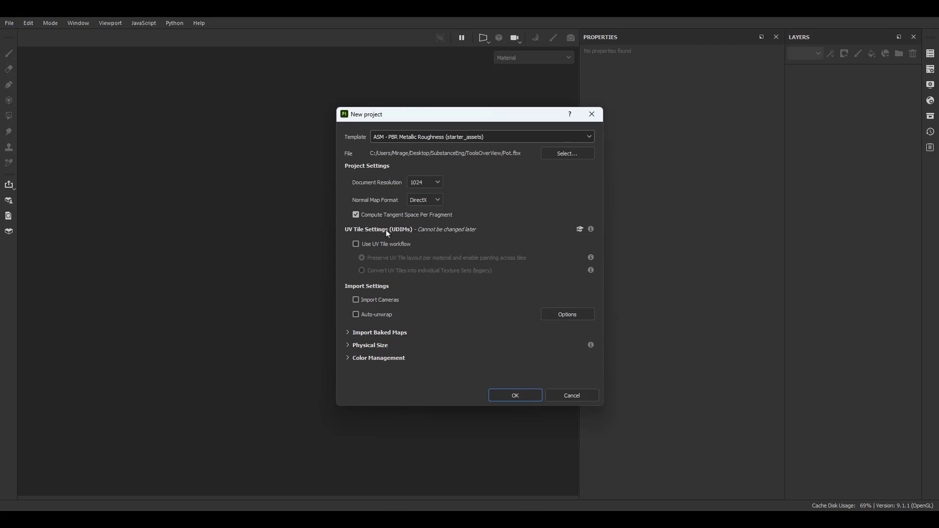
- Annotate an arrow from the UV Tile Settings heading and sketch a square containing three narrow island shapes
key("ctrl+shift+3")
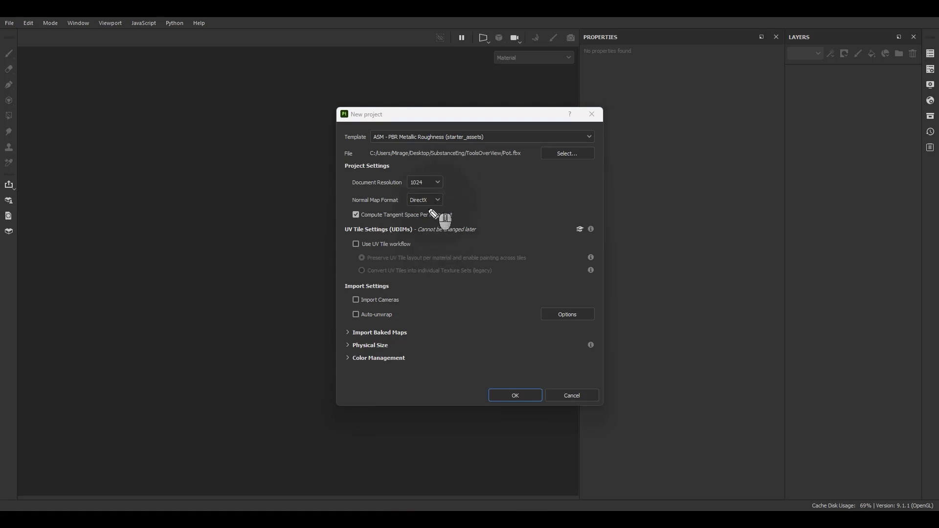
left_click_drag(339, 230, 290, 230)
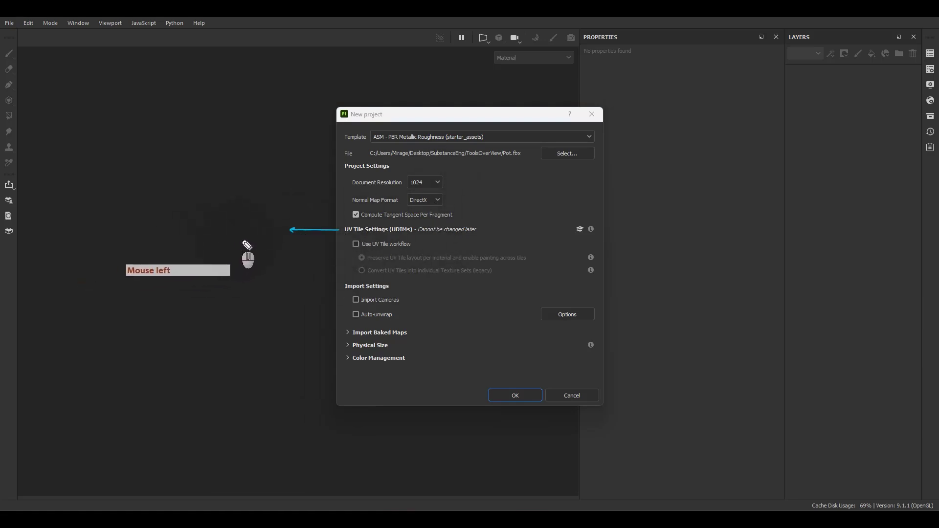
mouse_move(235, 234)
left_mouse_down()
mouse_move(191, 234)
mouse_move(240, 274)
left_mouse_up()
left_click_drag(191, 235, 194, 275)
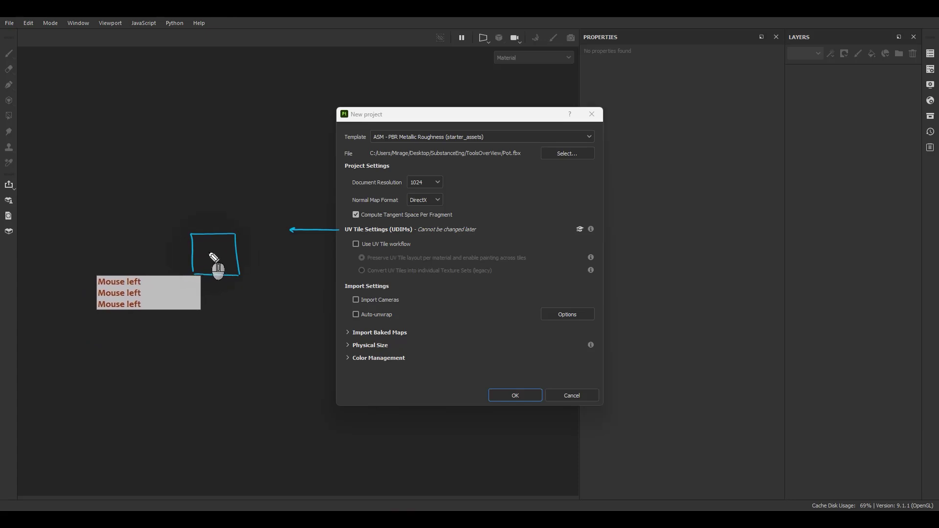
mouse_move(203, 241)
left_mouse_down()
mouse_move(209, 265)
mouse_move(204, 240)
mouse_move(219, 244)
left_mouse_up()
left_click_drag(226, 242, 229, 262)
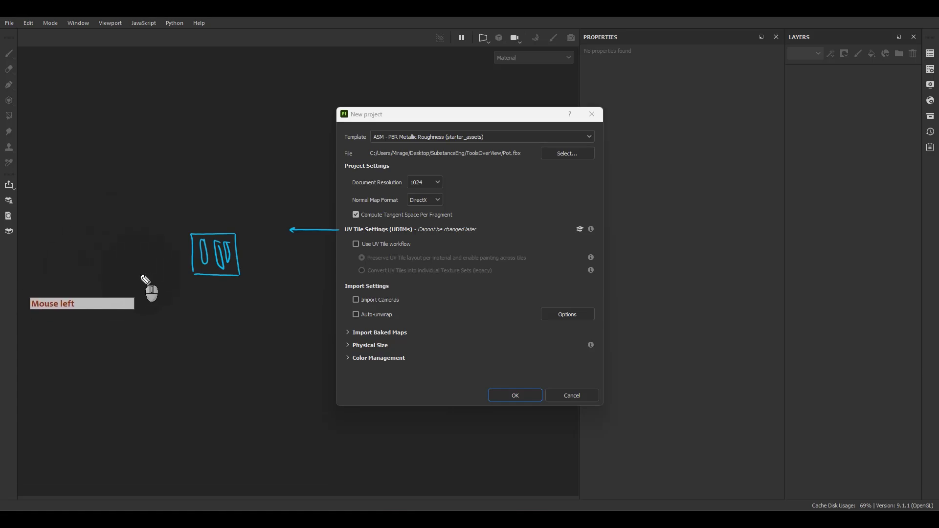
- Sketch three stacked circles with an arrow from each one to its own separate box
mouse_move(83, 296)
left_mouse_down()
mouse_move(65, 284)
mouse_move(82, 297)
left_mouse_up()
mouse_move(84, 312)
left_mouse_down()
mouse_move(86, 298)
mouse_move(86, 316)
left_mouse_up()
left_click_drag(82, 335, 88, 325)
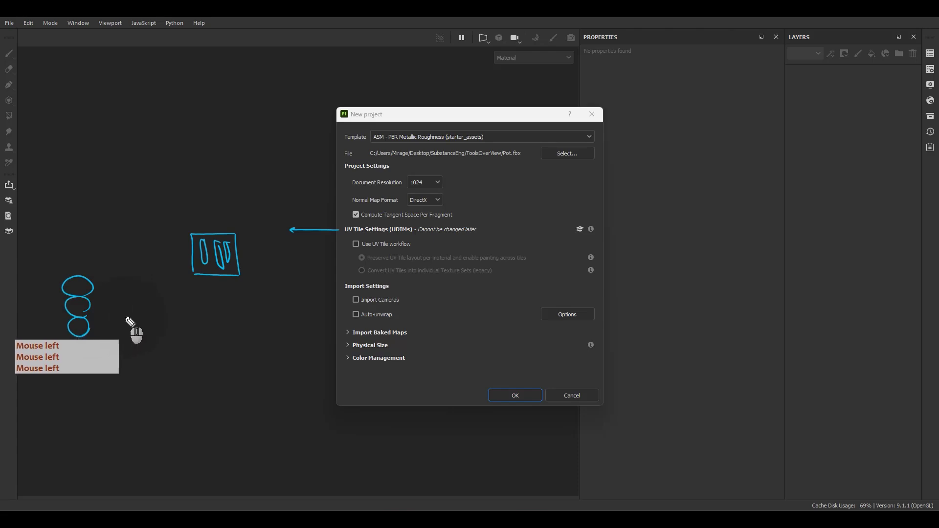
mouse_move(97, 288)
left_mouse_down()
mouse_move(116, 284)
mouse_move(117, 333)
left_mouse_up()
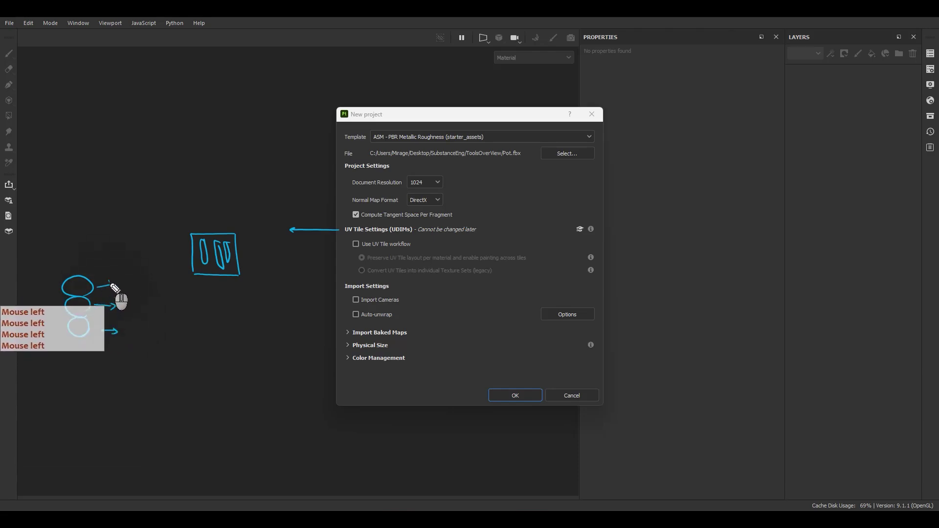
left_click_drag(111, 280, 112, 289)
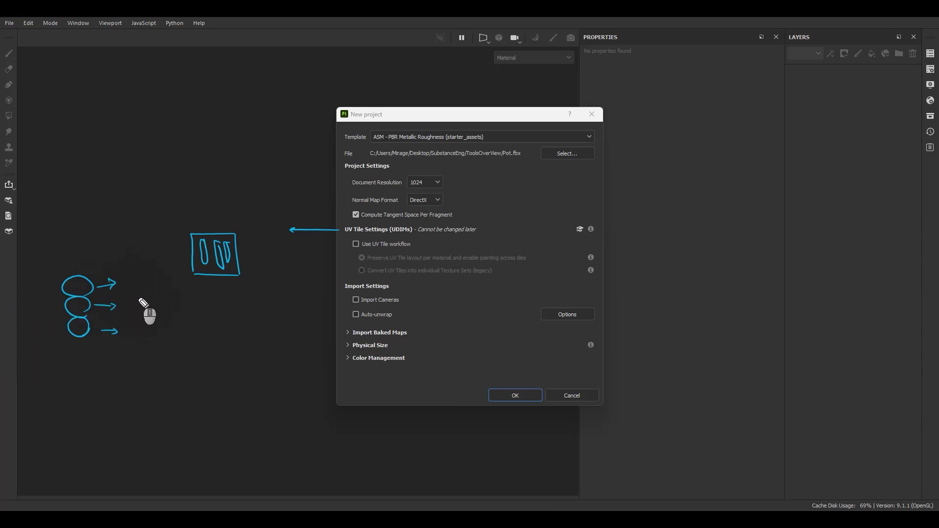
mouse_move(125, 271)
left_mouse_down()
mouse_move(139, 281)
mouse_move(126, 292)
mouse_move(139, 316)
mouse_move(131, 341)
left_mouse_up()
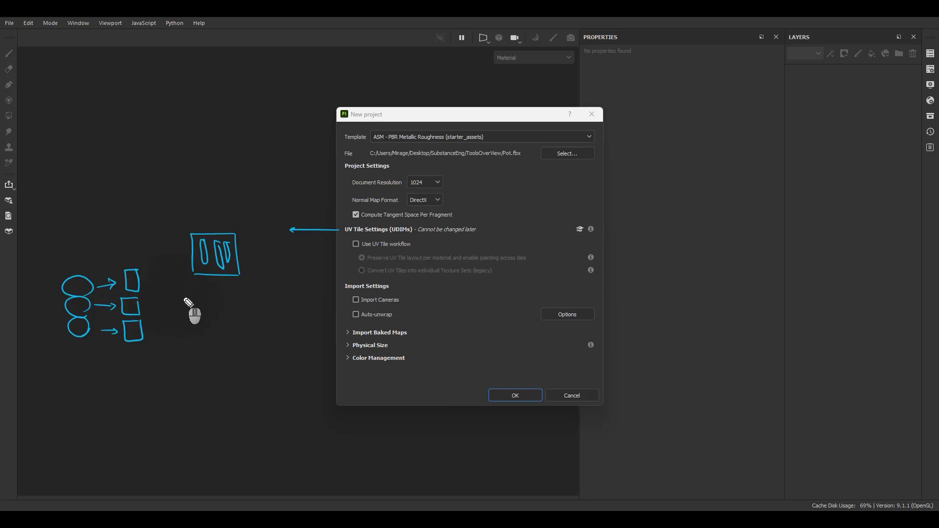
- Sketch three adjacent pink boxes above an underlined "Udims" label, mark the UV Tile workflow option, and clear all annotations
mouse_move(204, 366)
left_mouse_down()
mouse_move(201, 345)
mouse_move(223, 346)
mouse_move(204, 366)
mouse_move(222, 344)
mouse_move(242, 368)
mouse_move(239, 347)
mouse_move(245, 361)
mouse_move(259, 357)
mouse_move(246, 348)
left_mouse_up()
mouse_move(207, 383)
left_mouse_down()
mouse_move(210, 394)
mouse_move(216, 383)
mouse_move(218, 394)
mouse_move(237, 398)
left_mouse_up()
left_click_drag(197, 402, 237, 405)
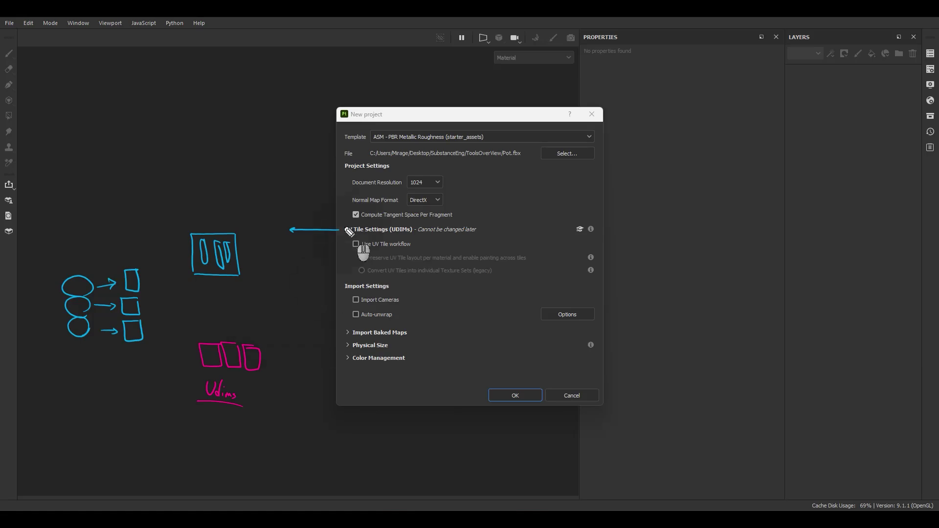
left_click_drag(358, 255, 359, 252)
left_click(923, 292)
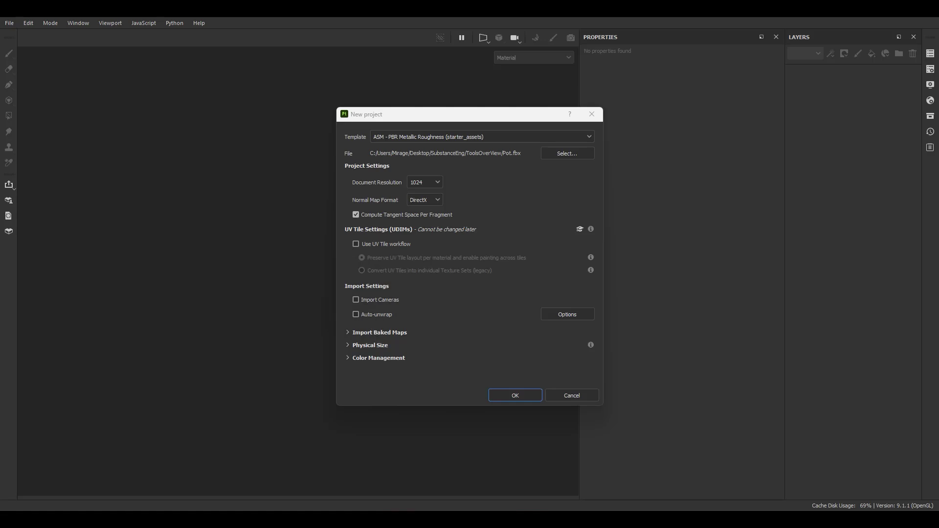
- Create the new project from Pot.fbx with the chosen template and settings
left_click_drag(377, 331, 349, 319)
key("Escape")
left_click(534, 399)
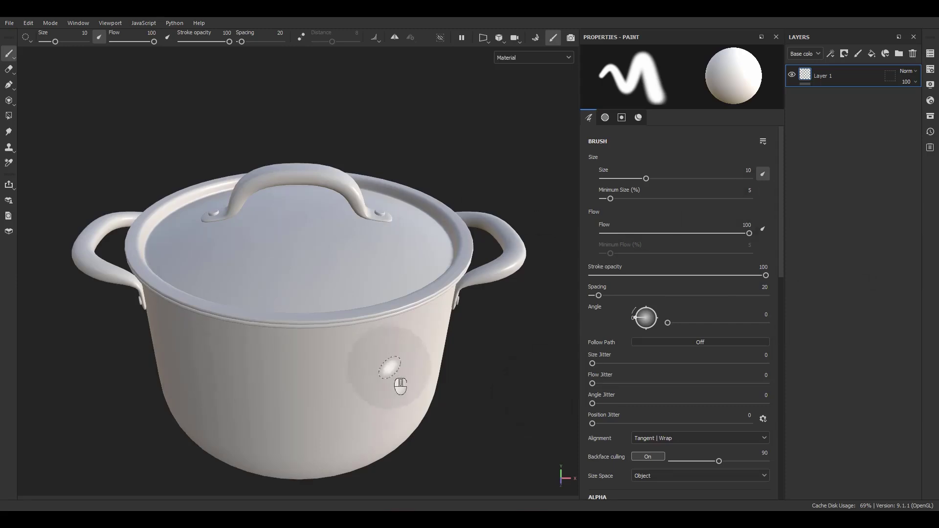
- Change the environment map in the display settings to Studio Tomoco
left_click_drag(388, 378, 258, 342, "alt")
middle_click_drag(414, 357, 280, 299, "alt")
left_click_drag(279, 299, 346, 319, "alt")
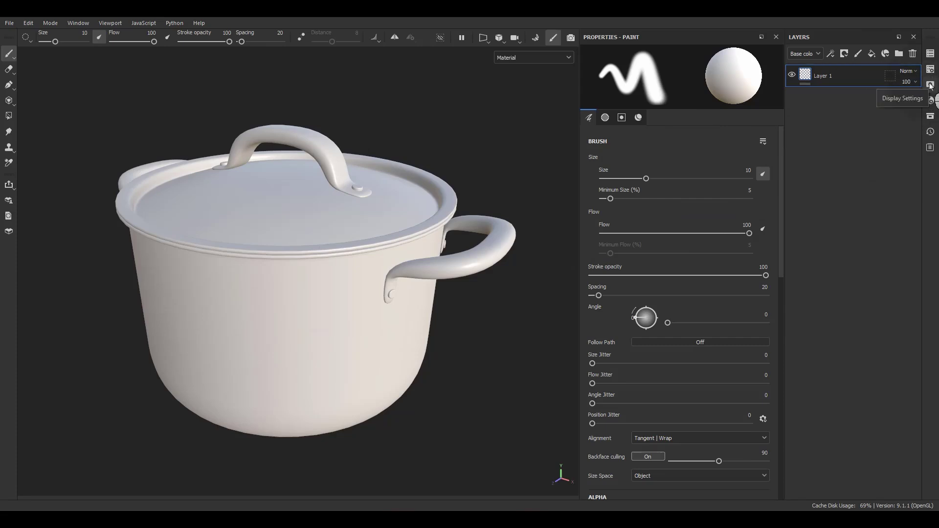
left_click(931, 85)
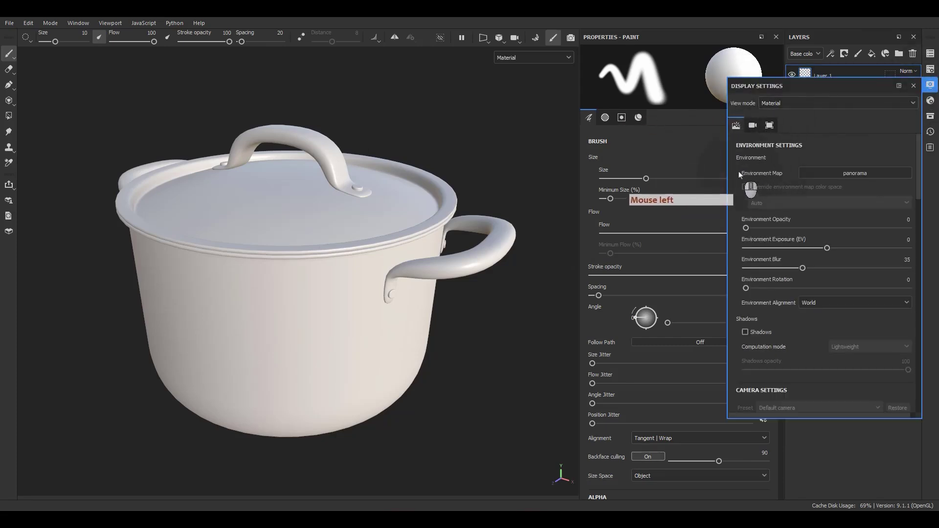
left_click(812, 173)
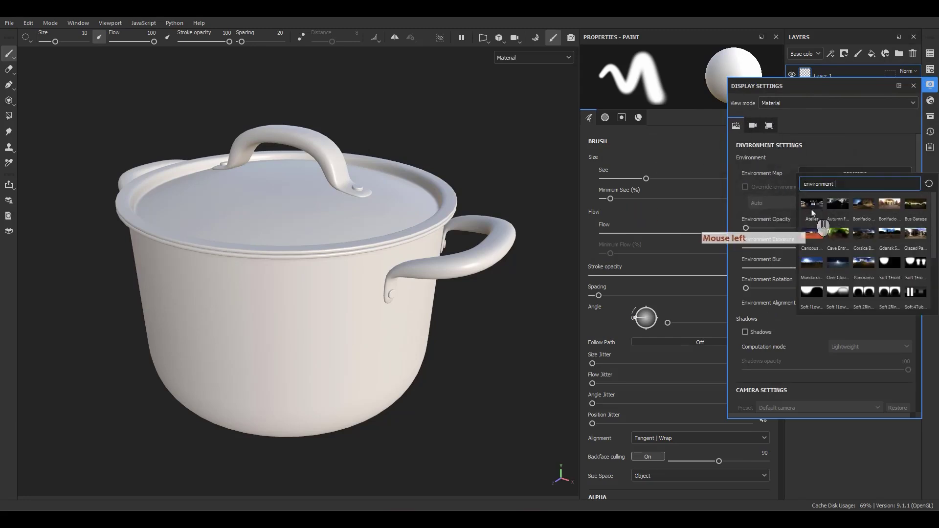
scroll(886, 269, "down", 3)
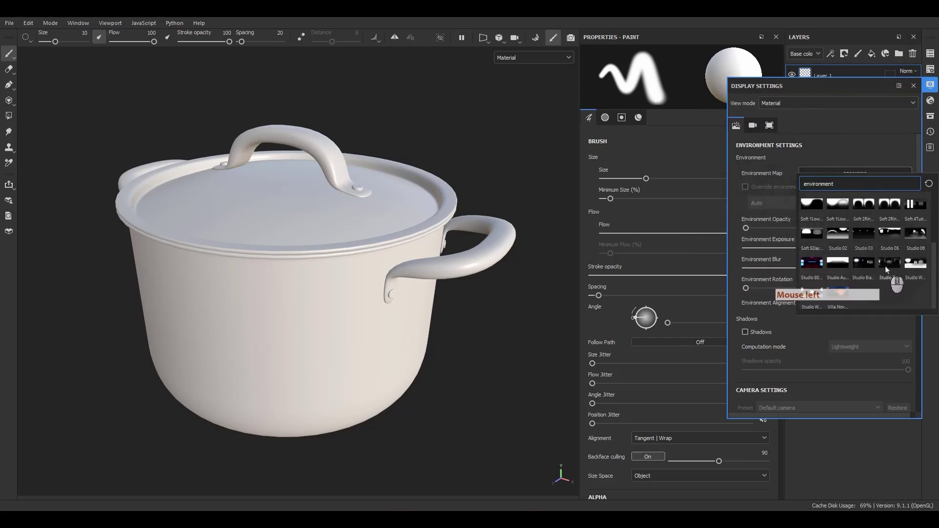
left_click(891, 266)
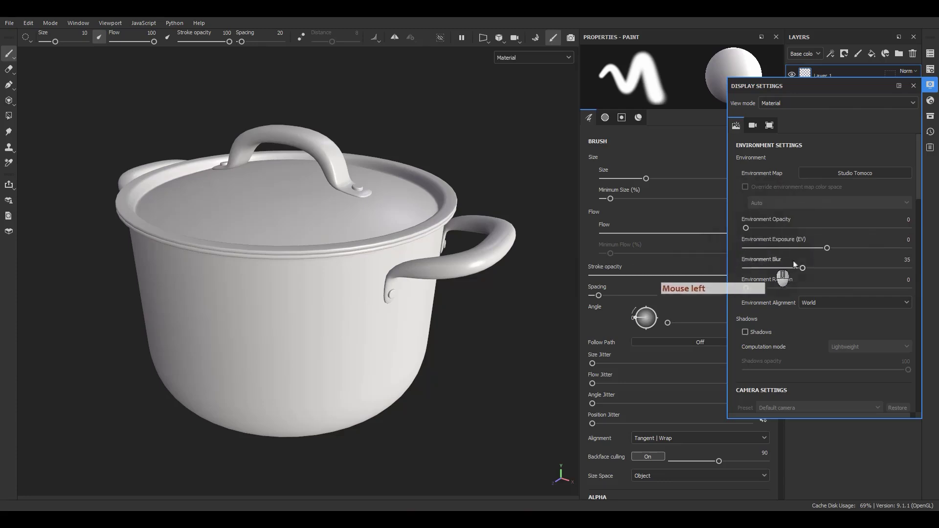
- Set the environment exposure to 1 EV and the environment opacity to 13
double_click(910, 240)
type("1")
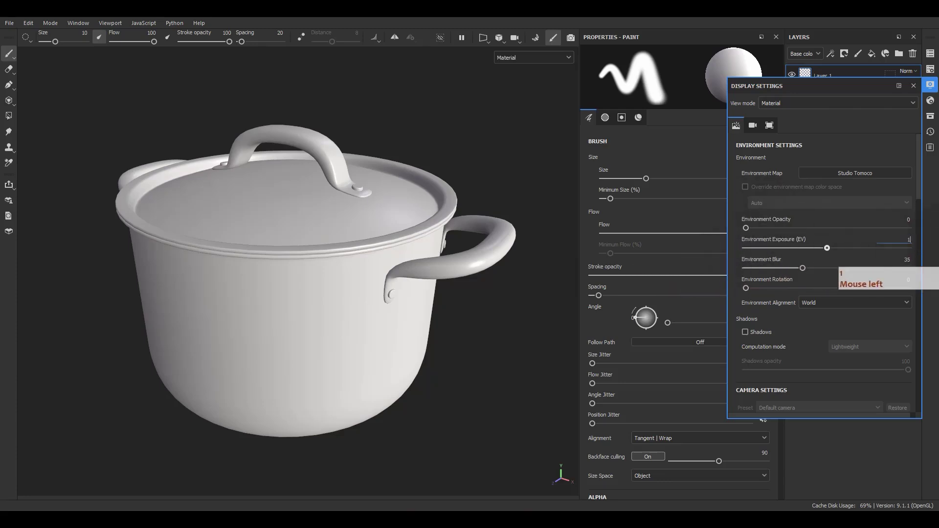
key("Return")
scroll(832, 255, "down", 2)
left_click_drag(746, 169, 767, 169)
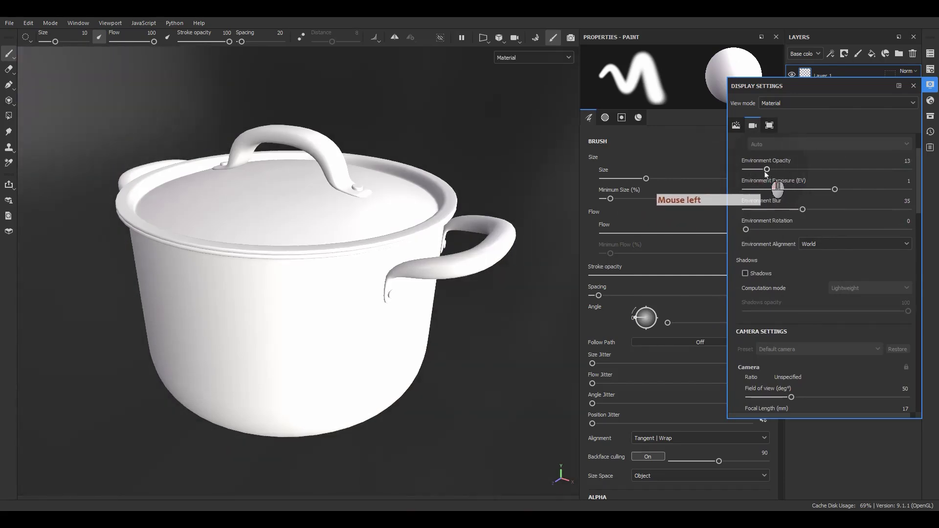
- Set the tone mapping function in the display settings to ACES
scroll(752, 239, "down", 8)
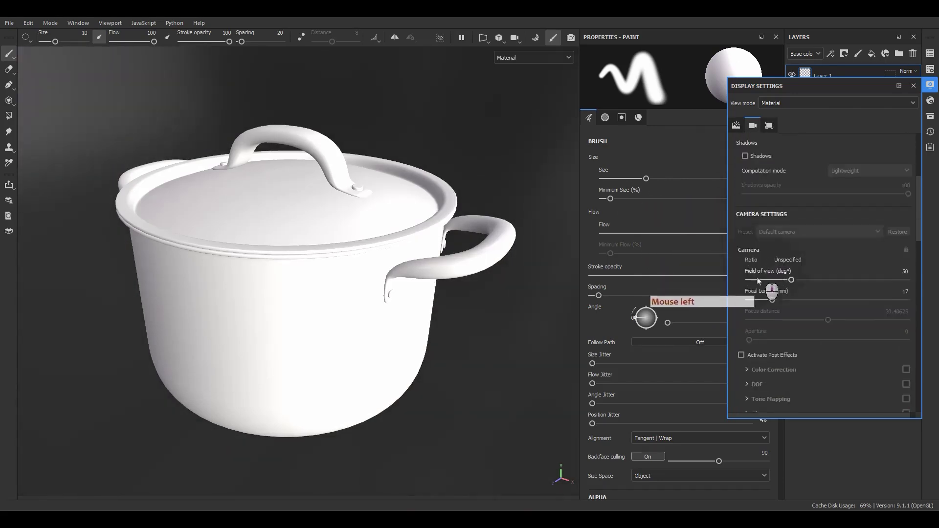
scroll(770, 359, "down", 3)
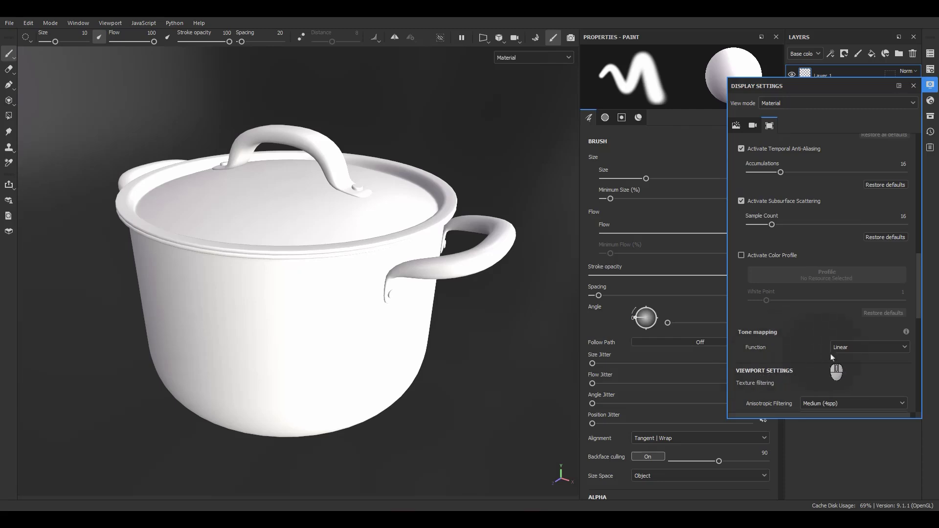
left_click(848, 348)
left_click(848, 368)
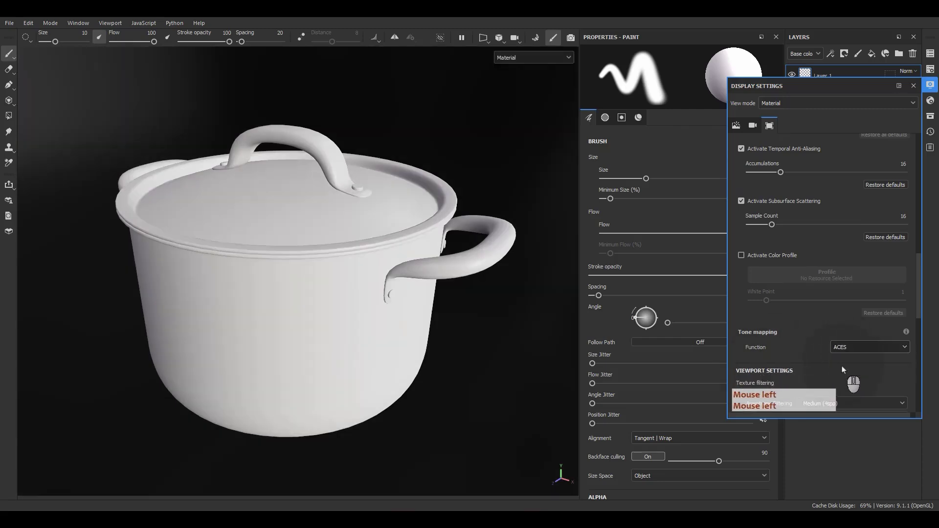
- Set the viewport camera's focal length to 60 mm
scroll(843, 369, "up", 3)
scroll(843, 369, "up", 7)
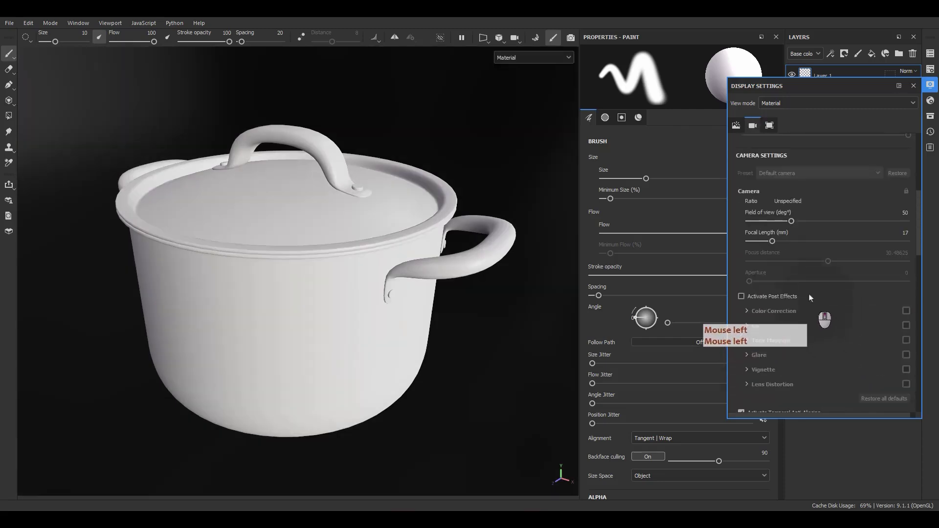
left_click(905, 262)
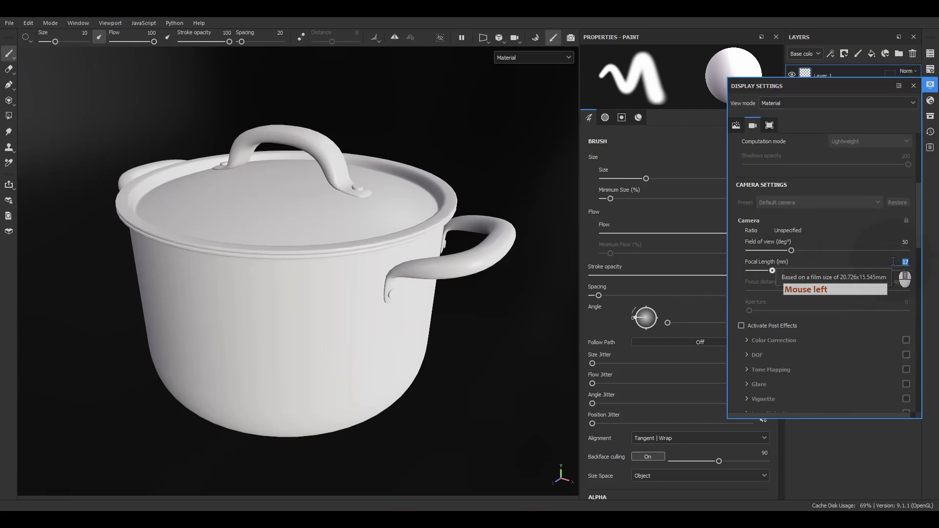
type("60")
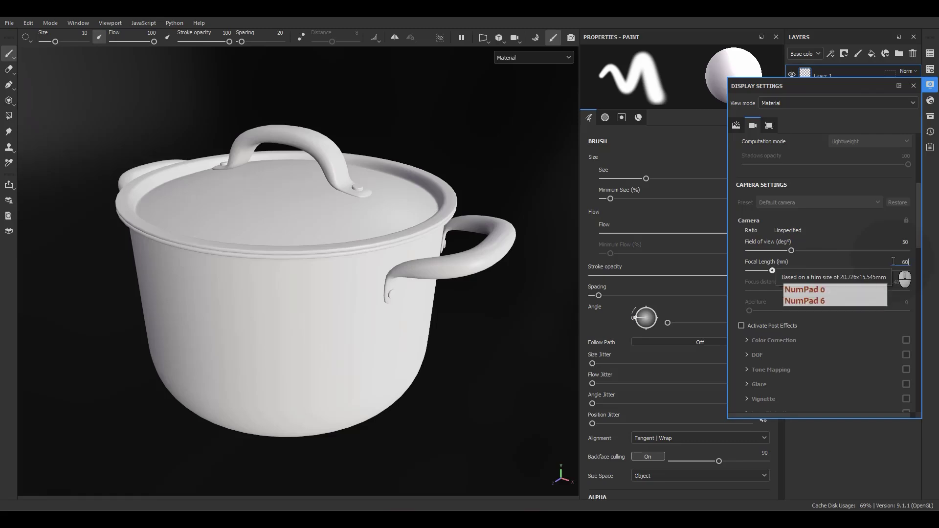
key("Return")
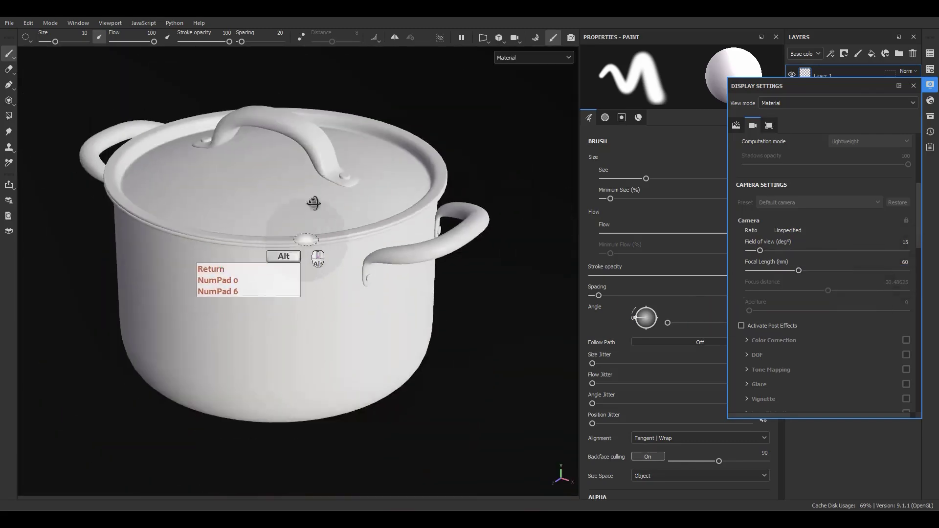
- Raise the environment opacity to 37 and rotate the environment lighting around the pot to 97
left_click_drag(315, 258, 308, 227, "alt")
scroll(802, 252, "up", 2)
scroll(802, 251, "up", 5)
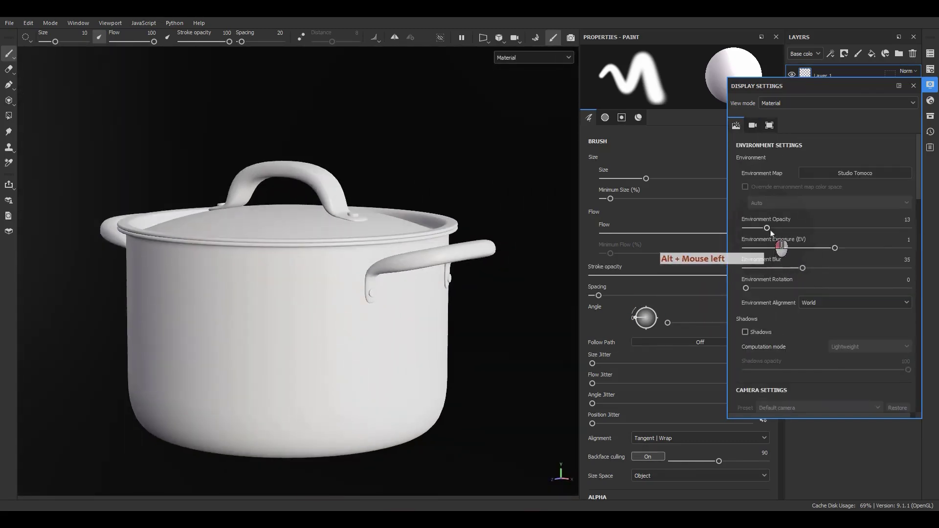
left_click_drag(744, 229, 806, 228)
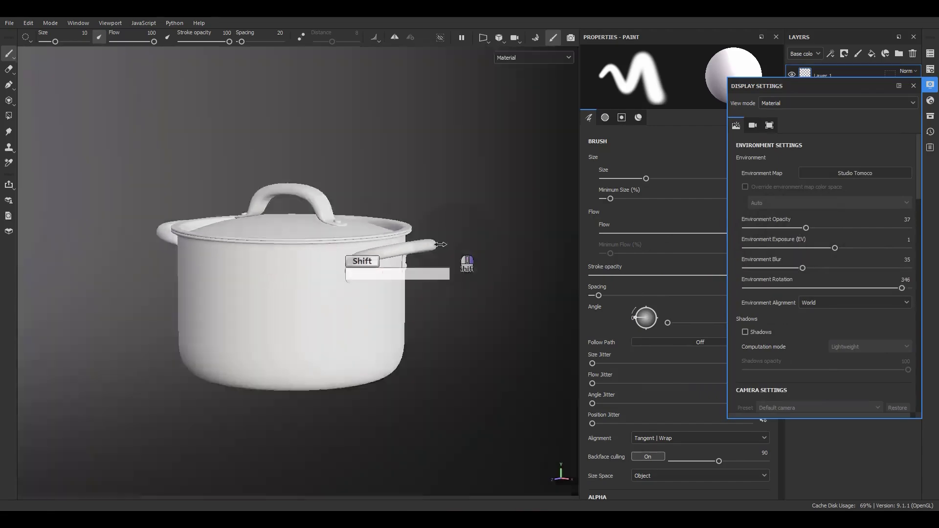
right_click_drag(462, 239, 389, 262, "shift")
left_click_drag(388, 263, 325, 330, "alt")
right_click_drag(325, 329, 361, 348, "alt")
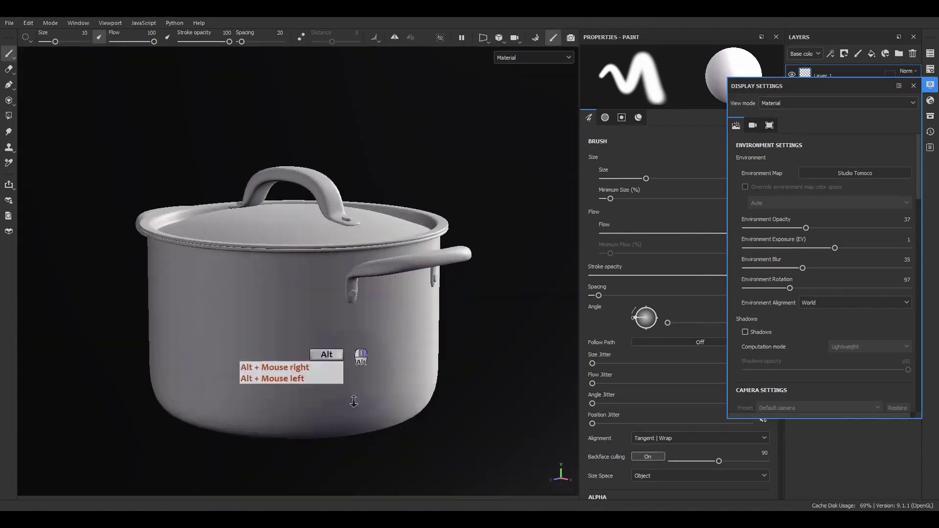
middle_click_drag(360, 348, 383, 283, "alt")
left_click_drag(384, 283, 373, 303, "alt")
right_click_drag(373, 302, 367, 308, "alt")
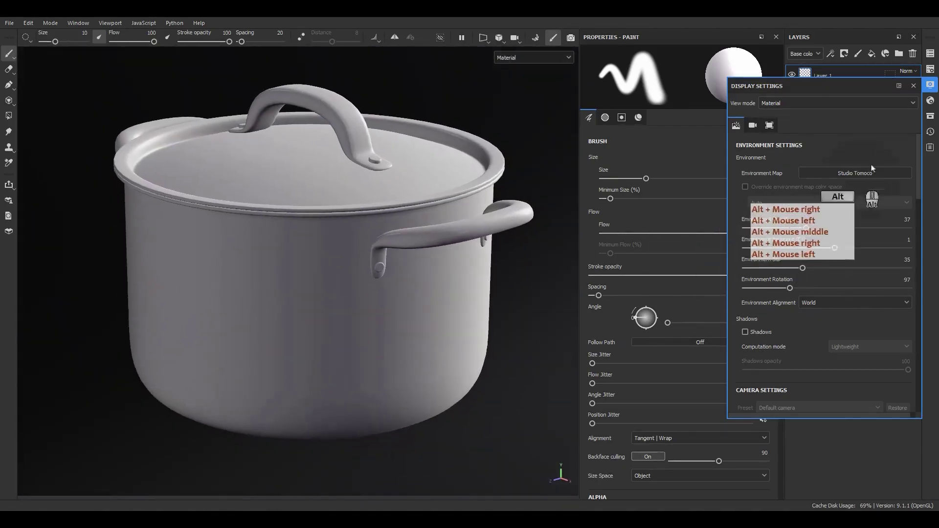
left_click(931, 84)
- Set the Pot texture set's resolution to 2048x2048
left_click(931, 53)
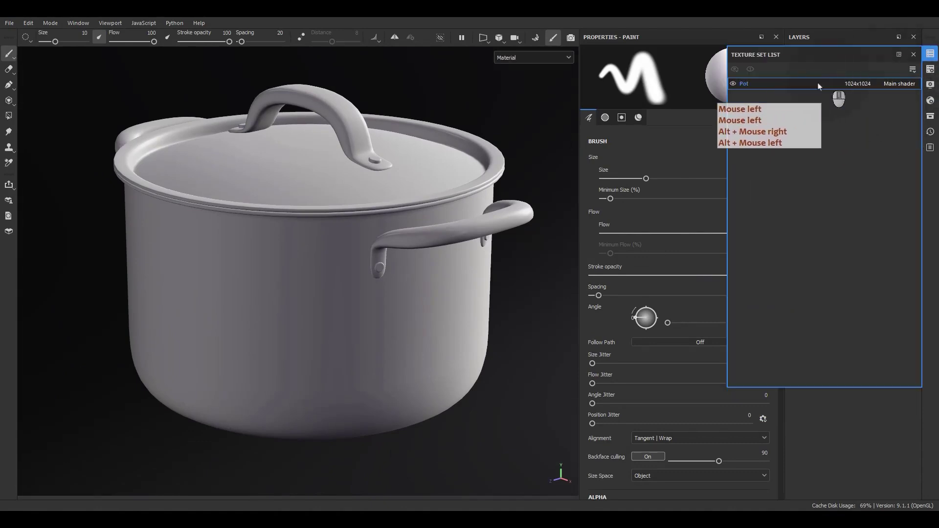
left_click(783, 83)
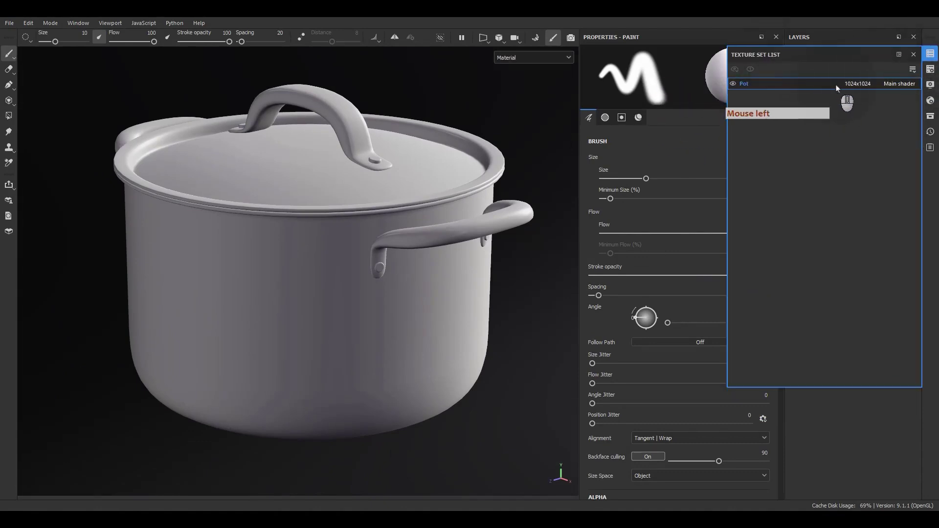
left_click(849, 86)
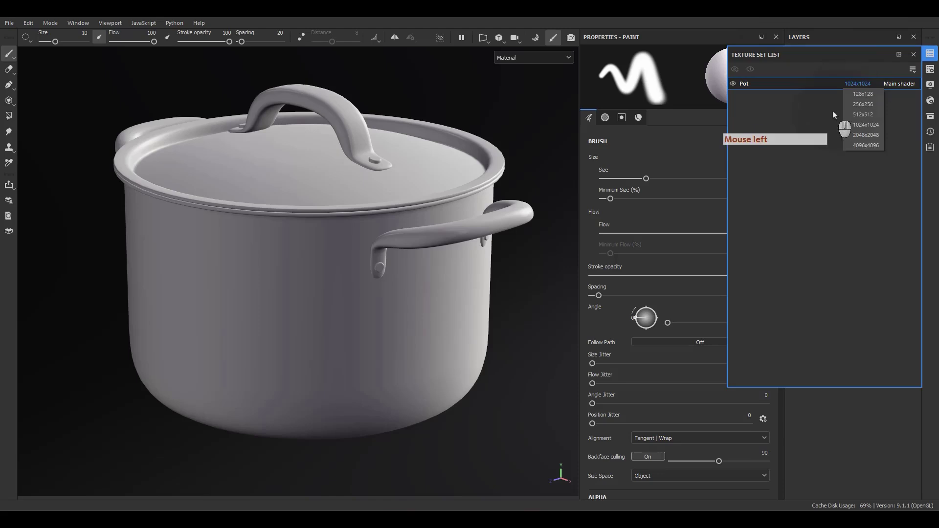
left_click(860, 123)
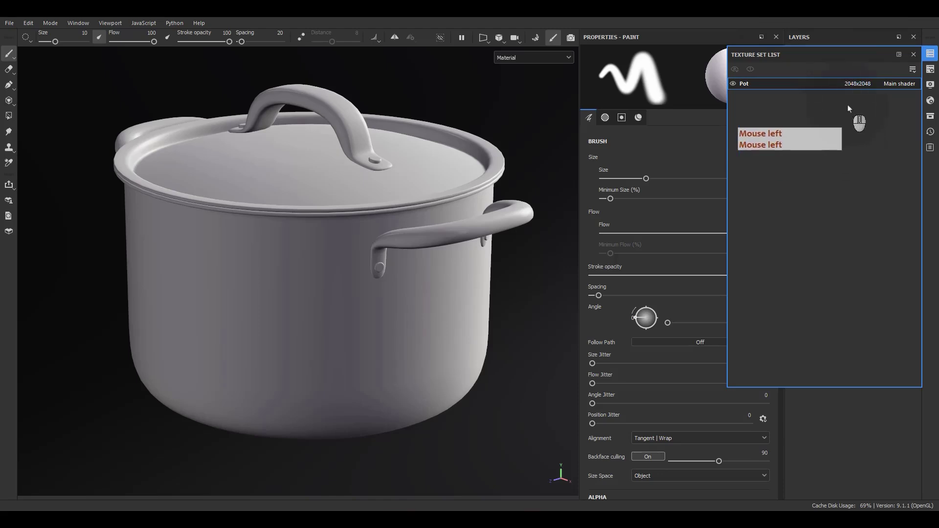
left_click(930, 54)
- Add an Ambient occlusion channel to the Pot texture set and review its mesh map slots
left_click(930, 69)
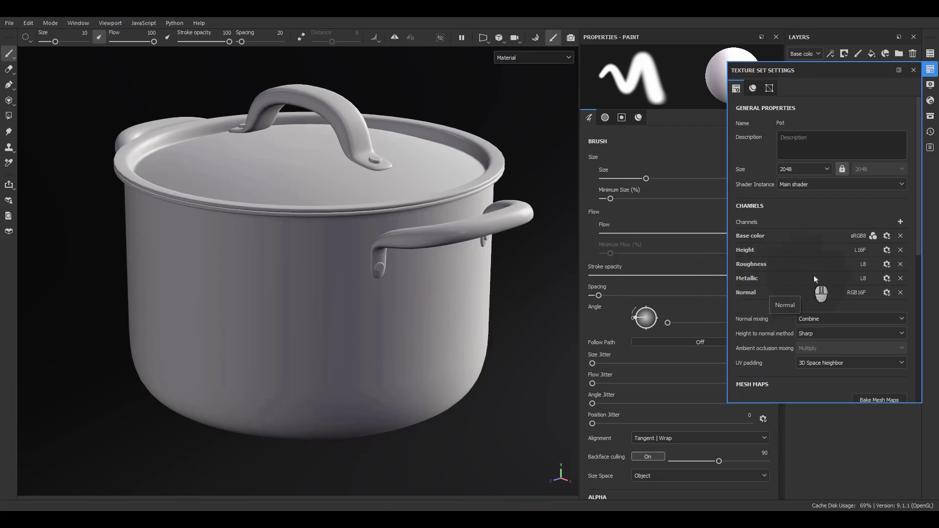
left_click(900, 222)
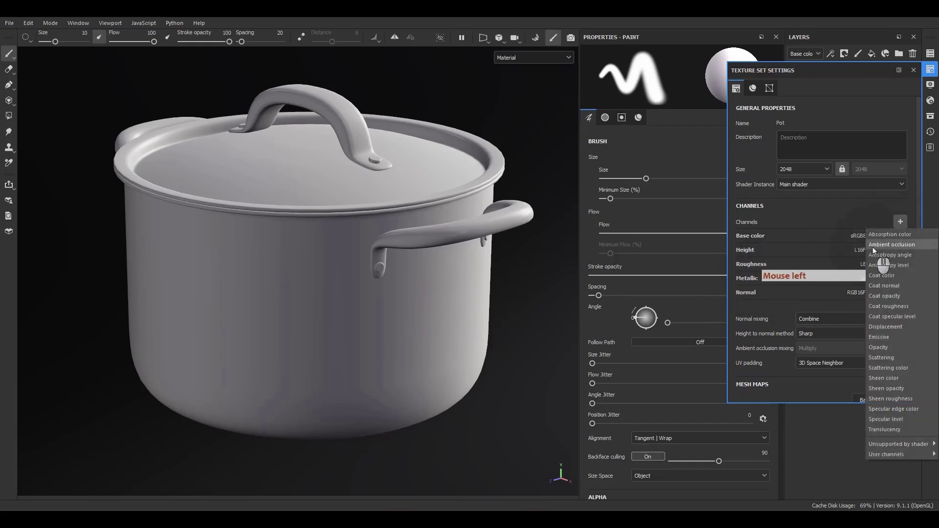
left_click(898, 245)
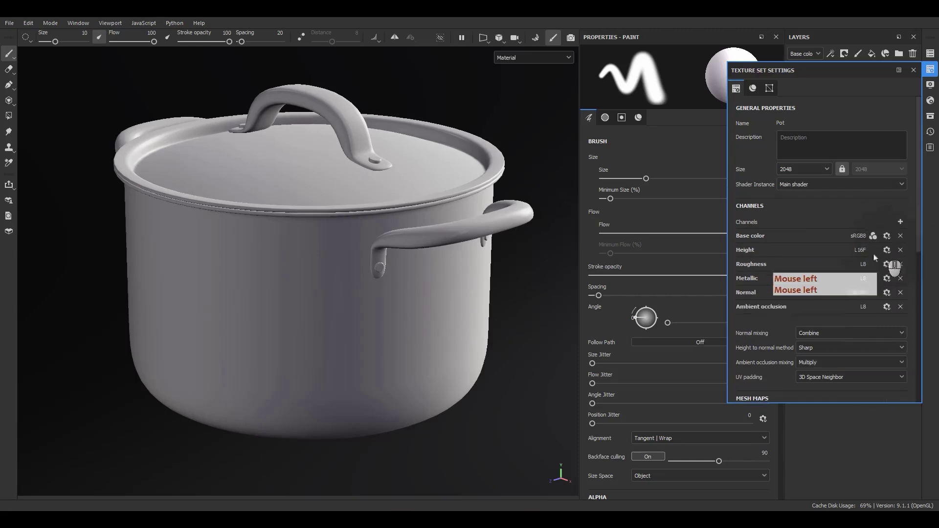
scroll(762, 316, "down", 2)
scroll(762, 315, "down", 6)
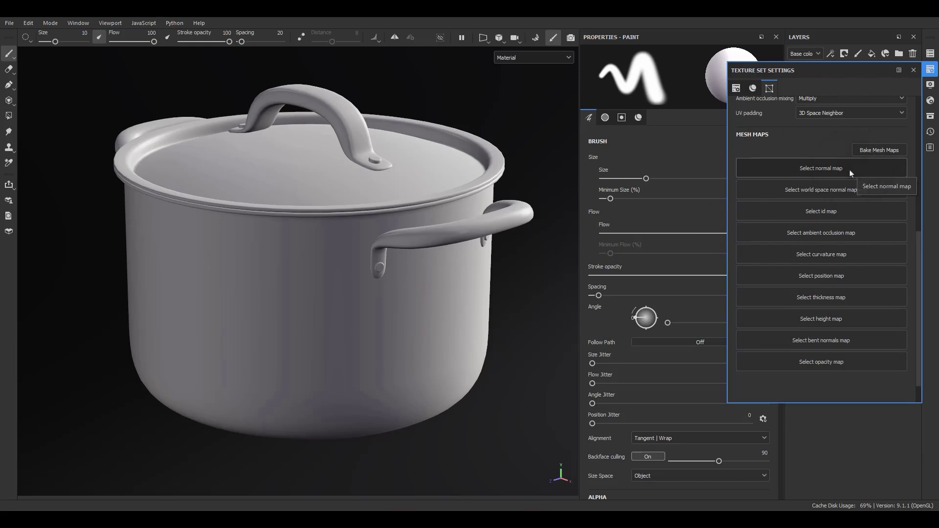
- Review the camera and viewport options in the display settings and the surface, geometry, coat and displacement parameters of the main shader
left_click(930, 85)
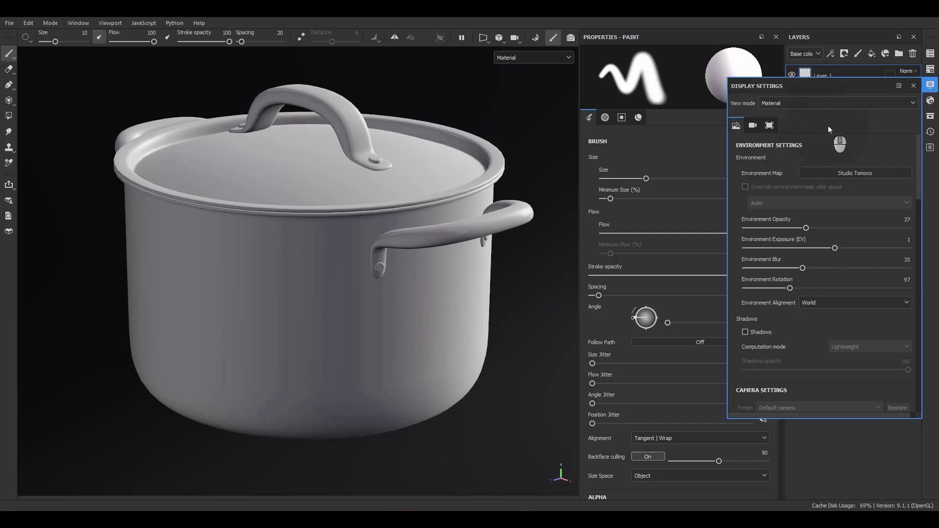
scroll(791, 255, "down", 3)
scroll(790, 254, "down", 10)
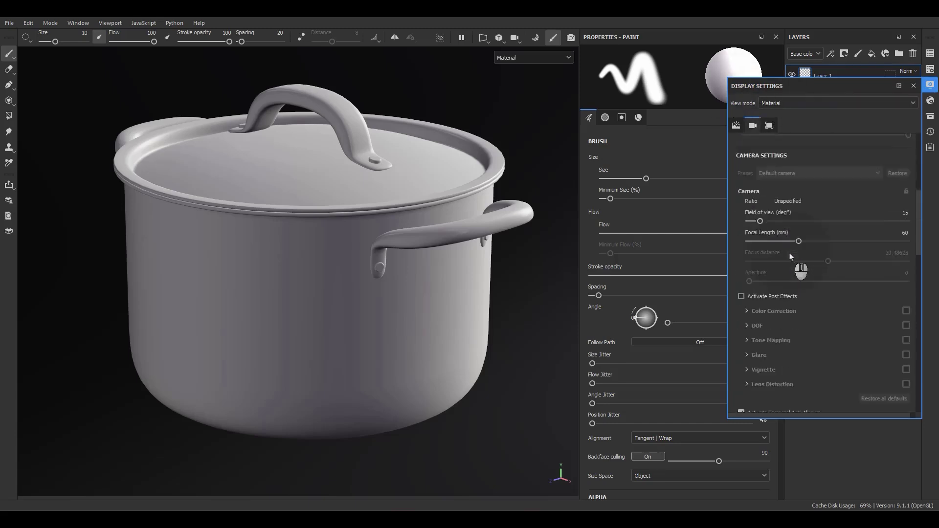
left_click(931, 84)
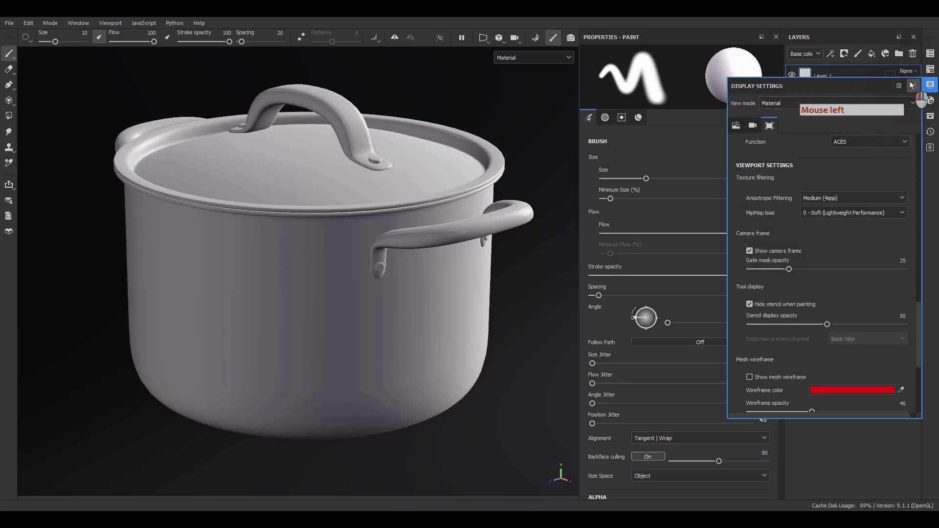
left_click(931, 101)
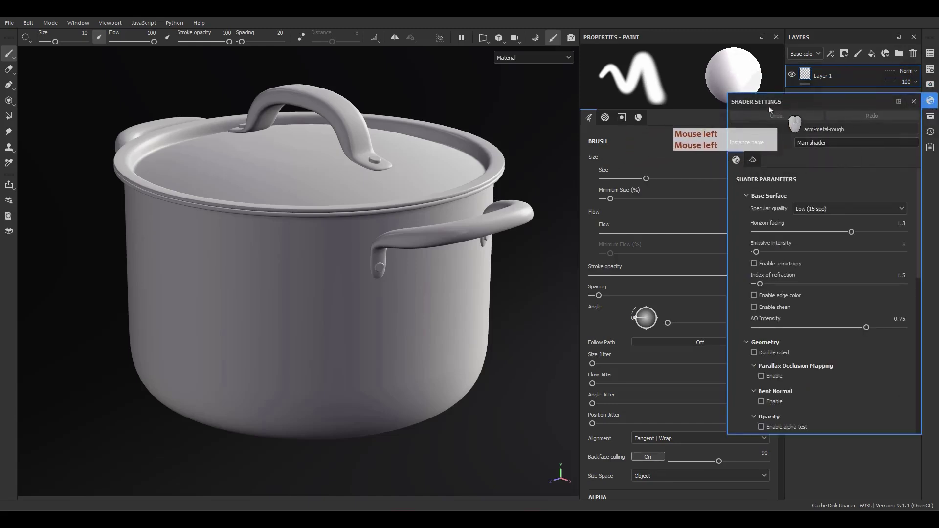
scroll(738, 275, "down", 2)
left_click(738, 276)
scroll(738, 277, "down", 8)
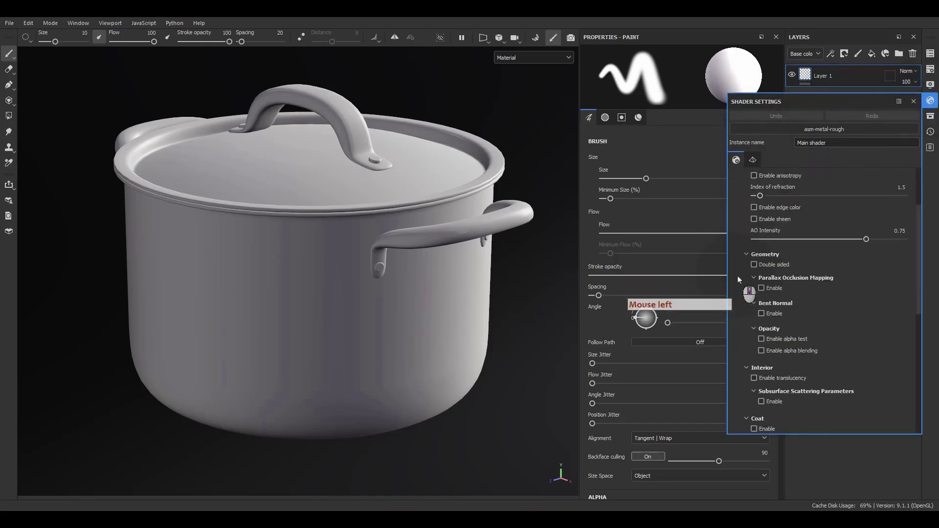
scroll(739, 283, "up", 4)
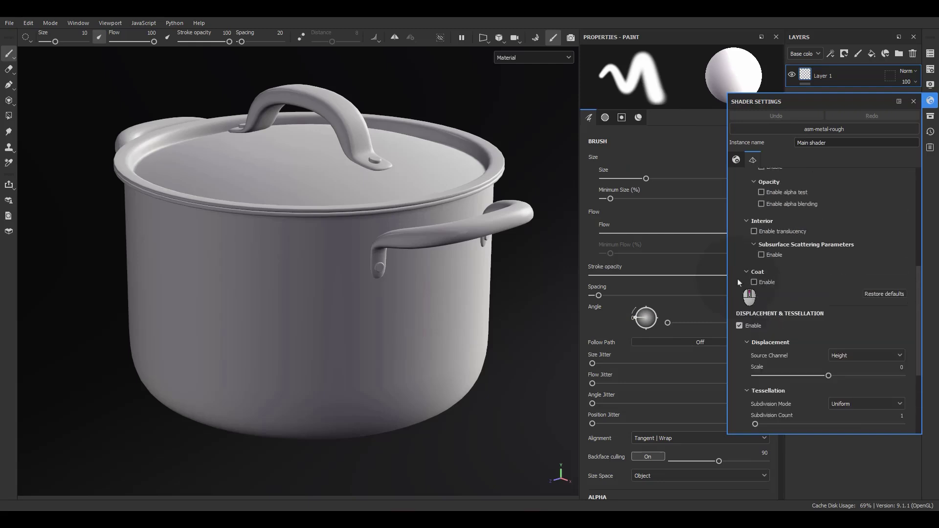
scroll(740, 283, "up", 8)
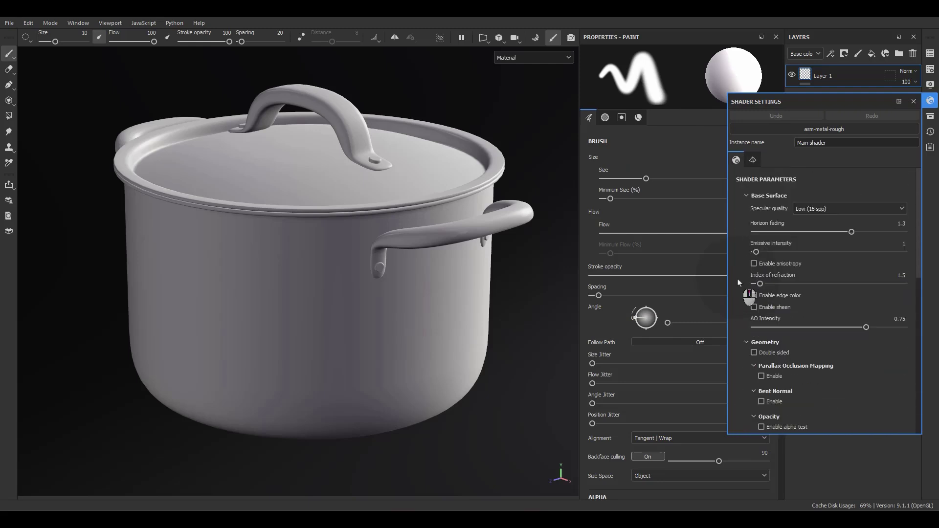
left_click(912, 103)
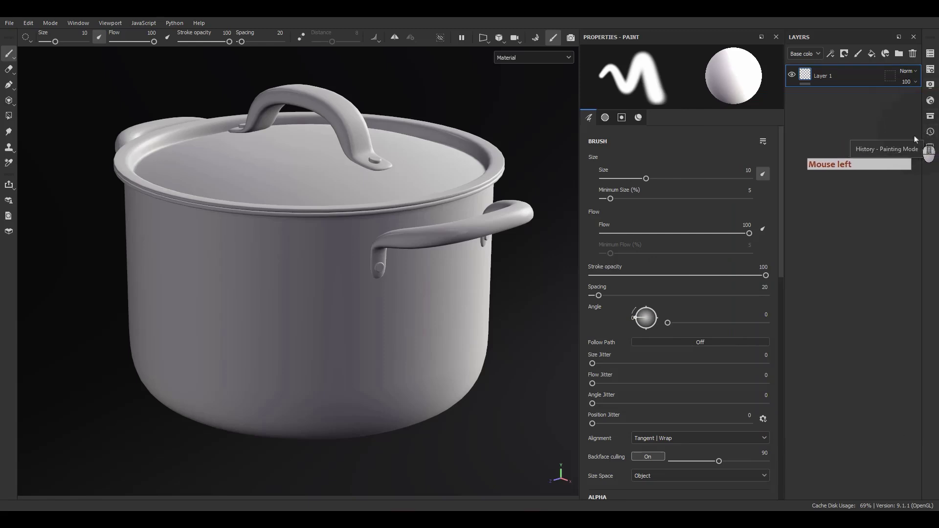